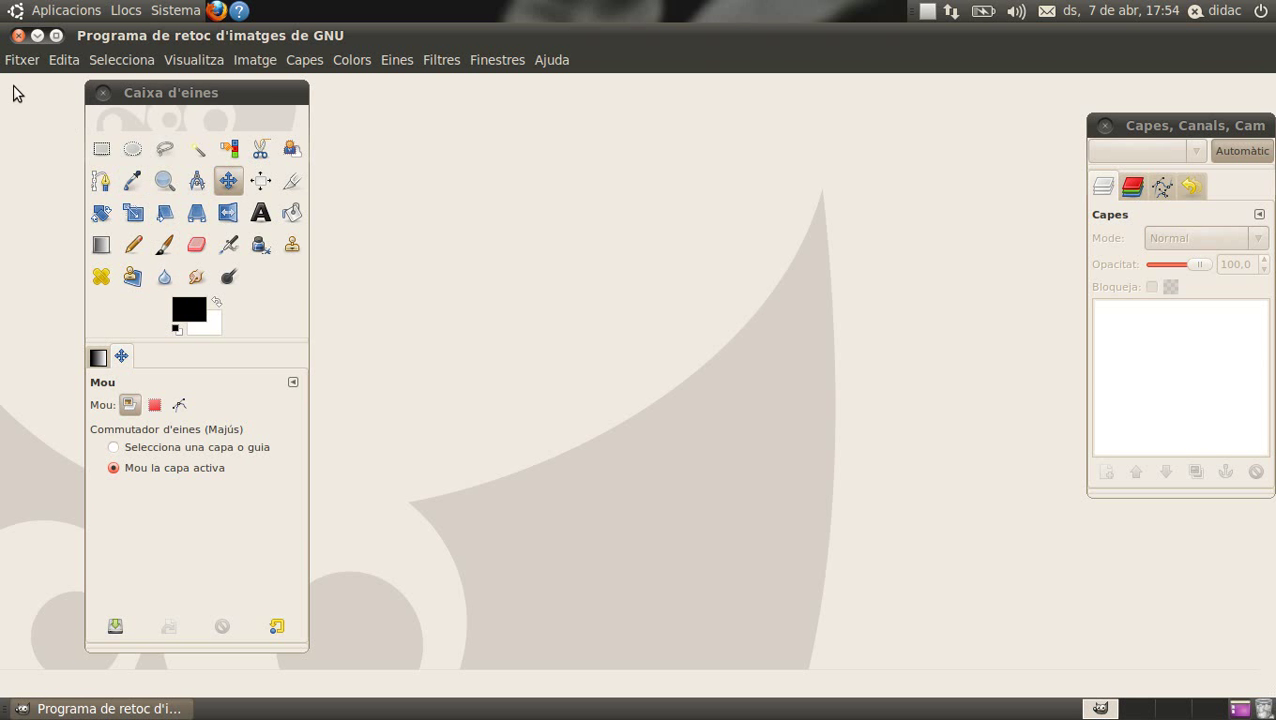
# - Open the landscape photo Paisatge_Activitat_1.jpg via Fitxer > Obre
pyautogui.click(22, 61)
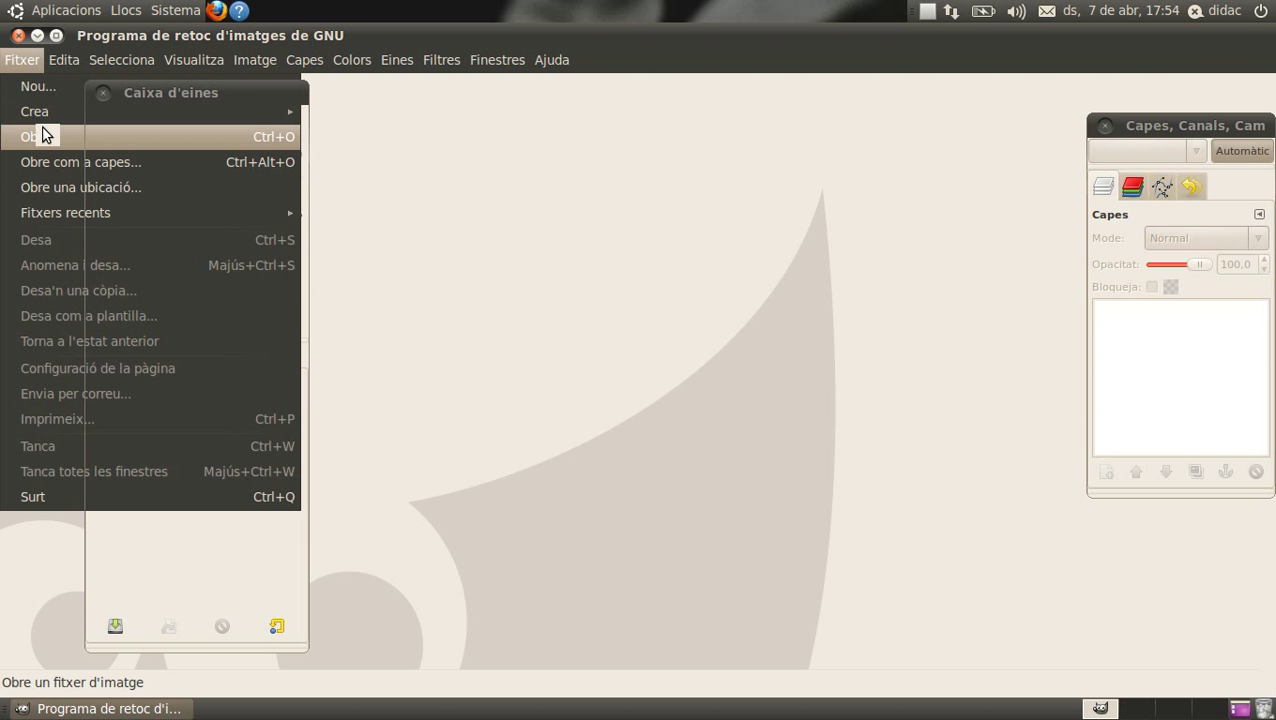
pyautogui.click(42, 127)
pyautogui.click(270, 262)
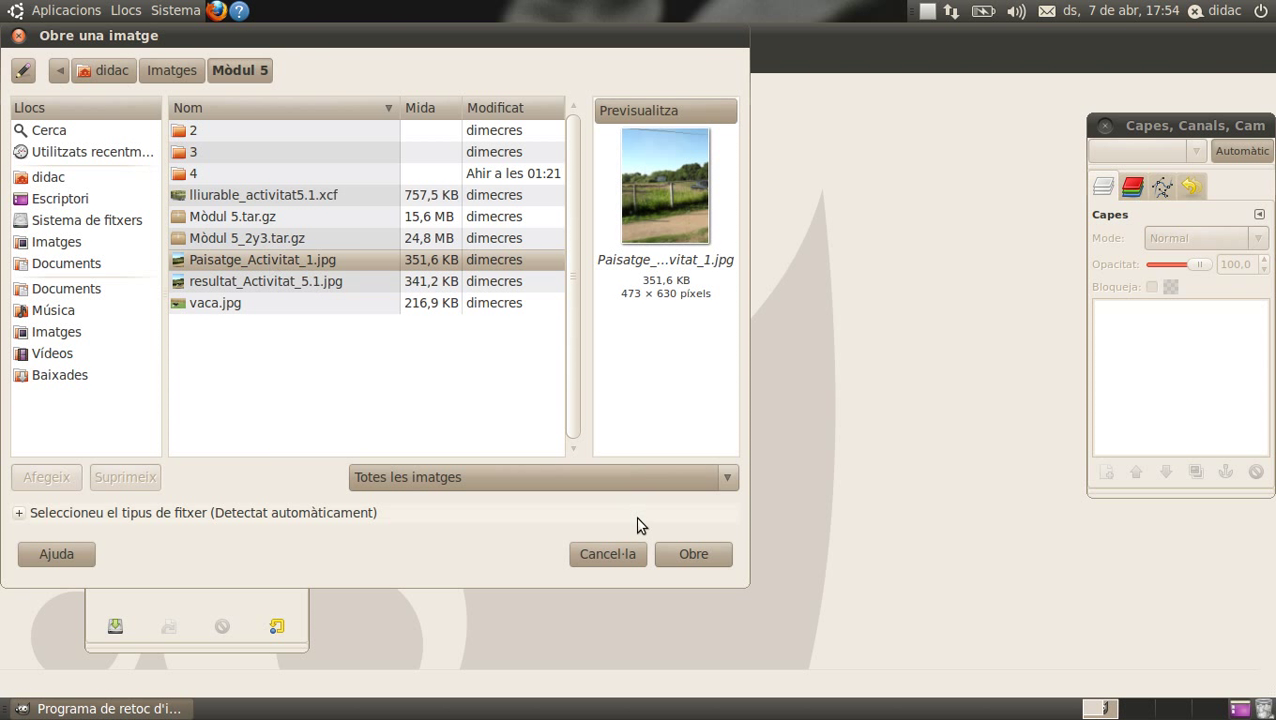
pyautogui.click(672, 550)
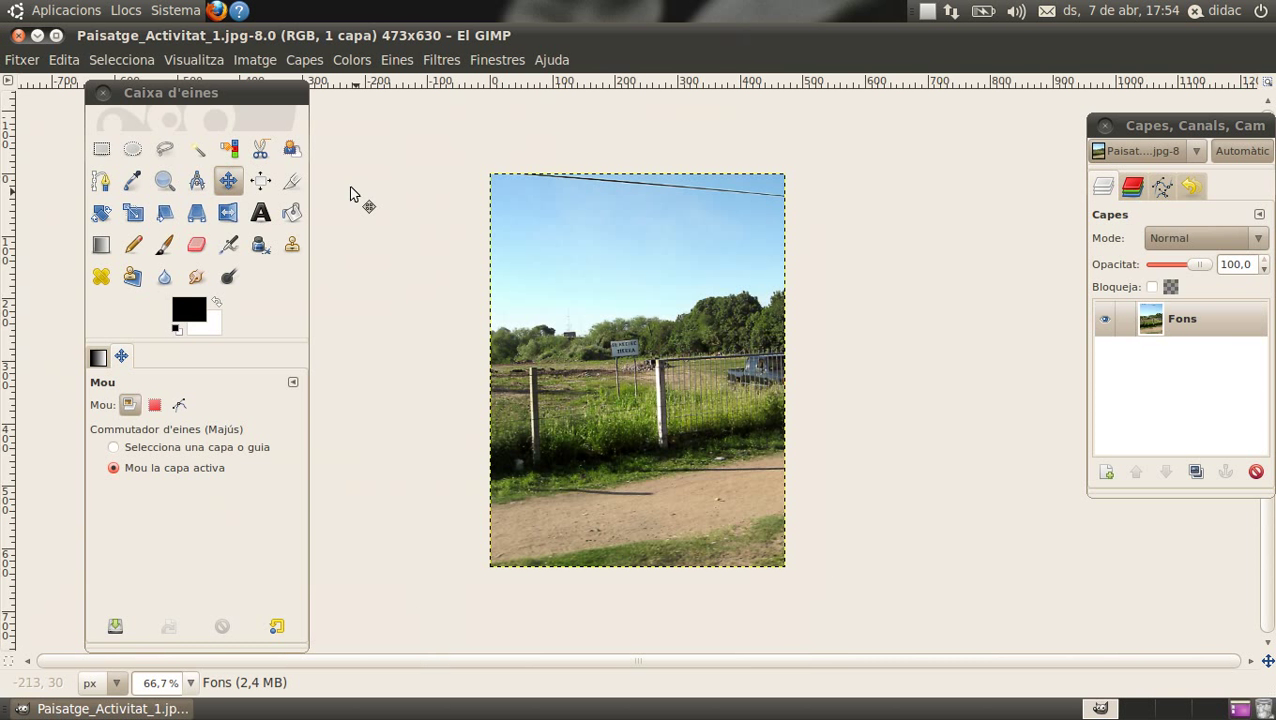
# - Open the cow photo vaca.jpg and bring its window to the front
pyautogui.click(22, 60)
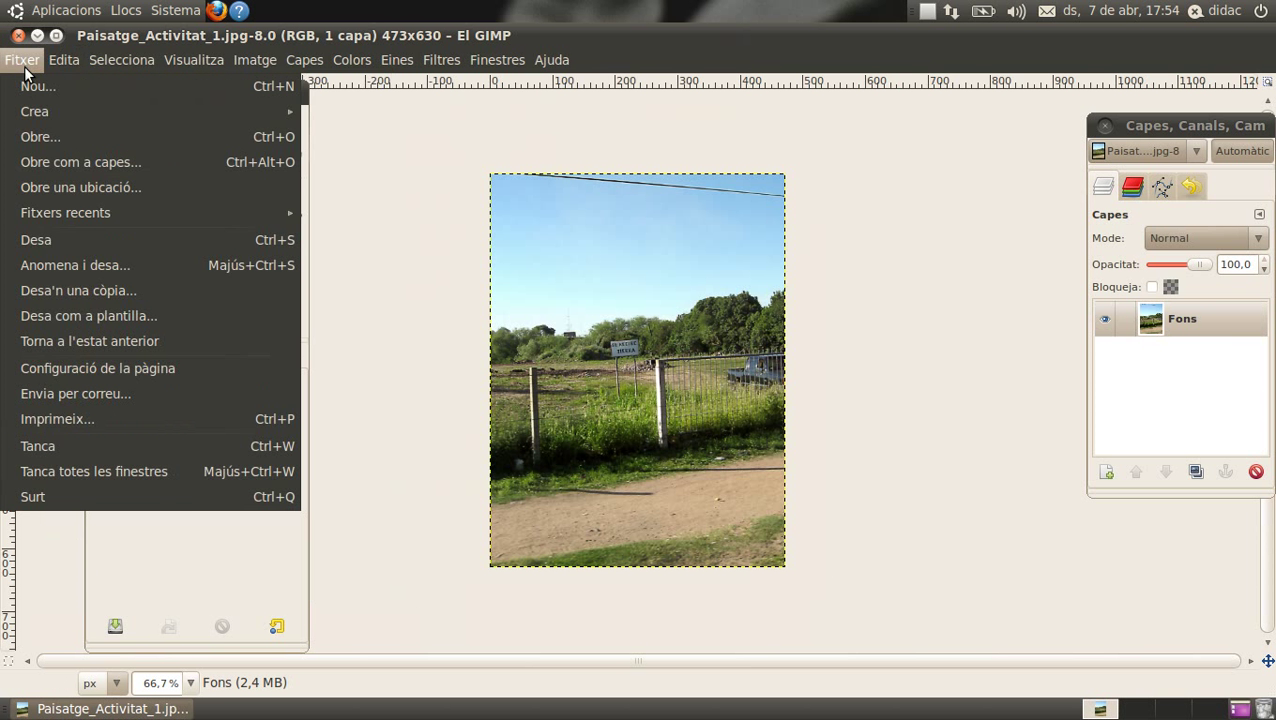
pyautogui.click(54, 133)
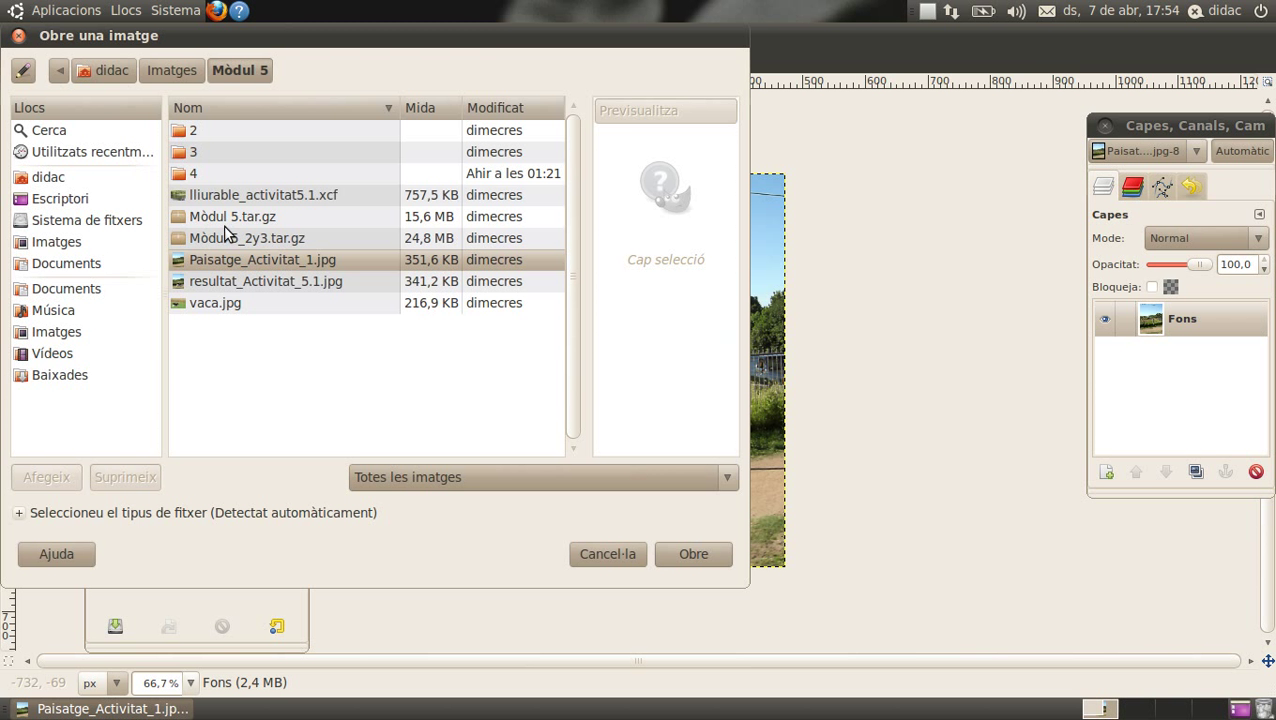
pyautogui.click(213, 309)
pyautogui.click(674, 552)
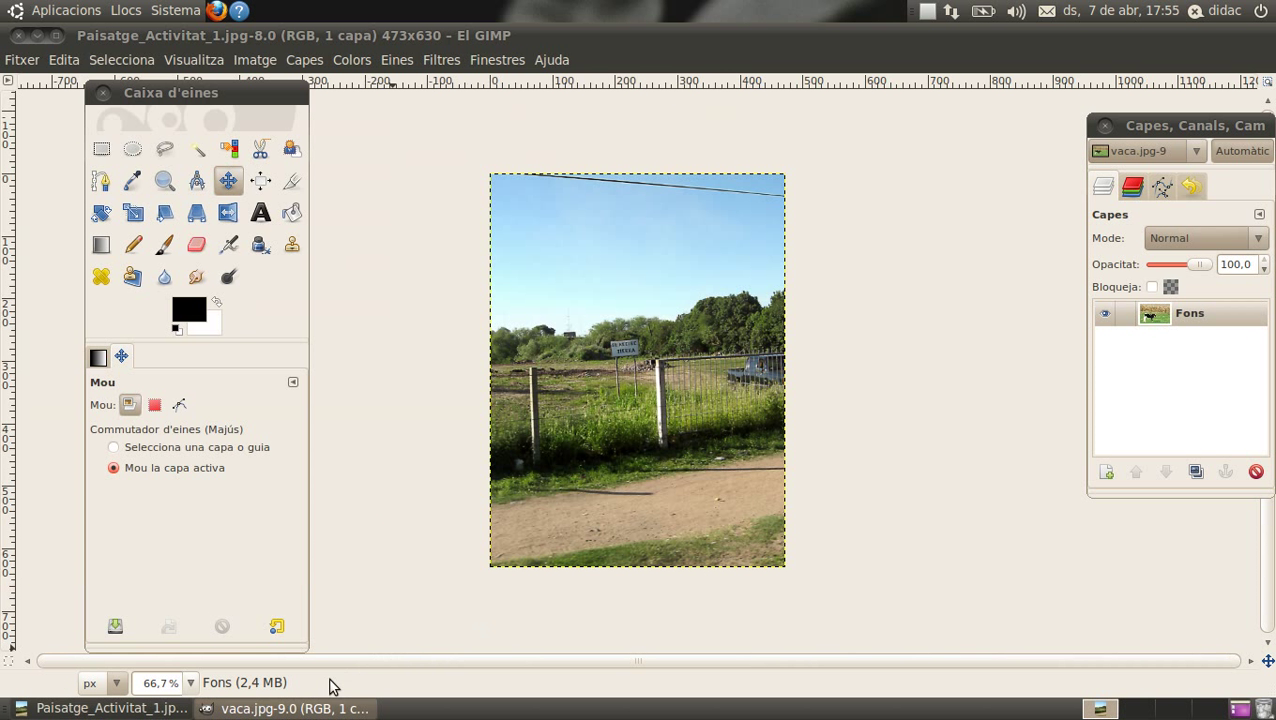
pyautogui.click(310, 708)
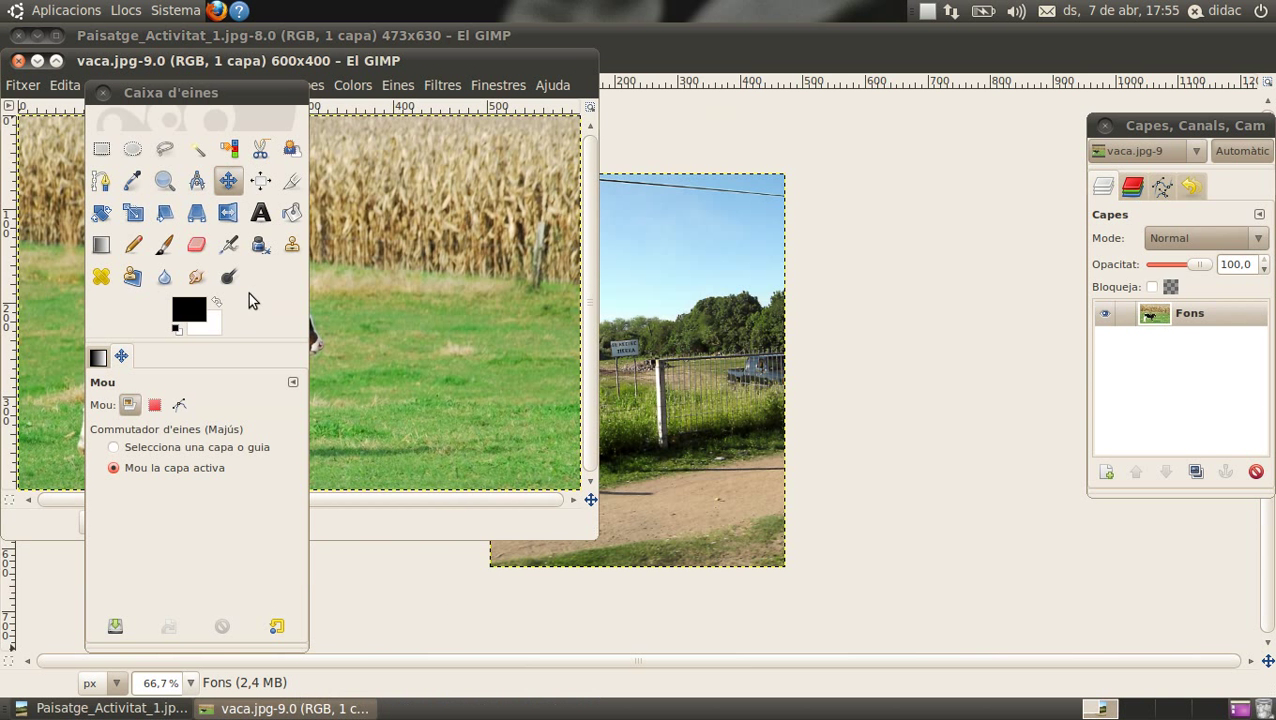
# - Maximize the vaca.jpg window, move the toolbox aside, zoom to 150%, and select Scissors Select
pyautogui.click(57, 62)
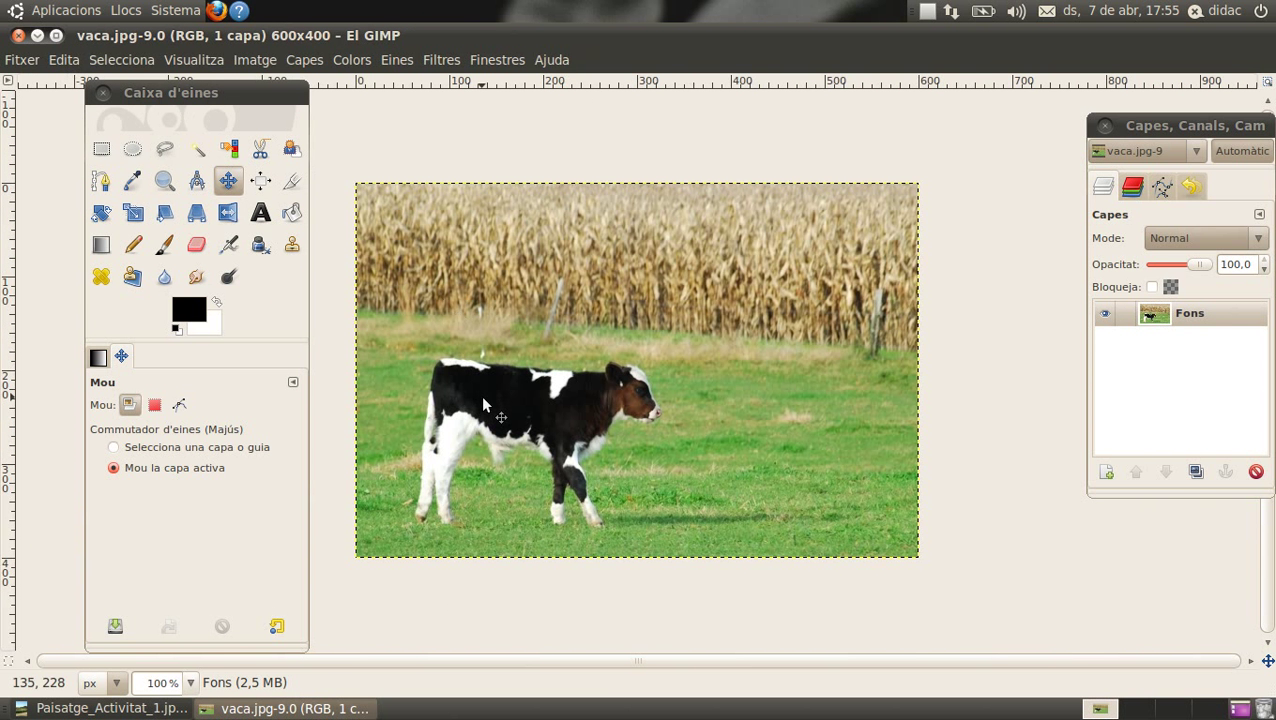
pyautogui.moveTo(215, 93); pyautogui.dragTo(130, 94)
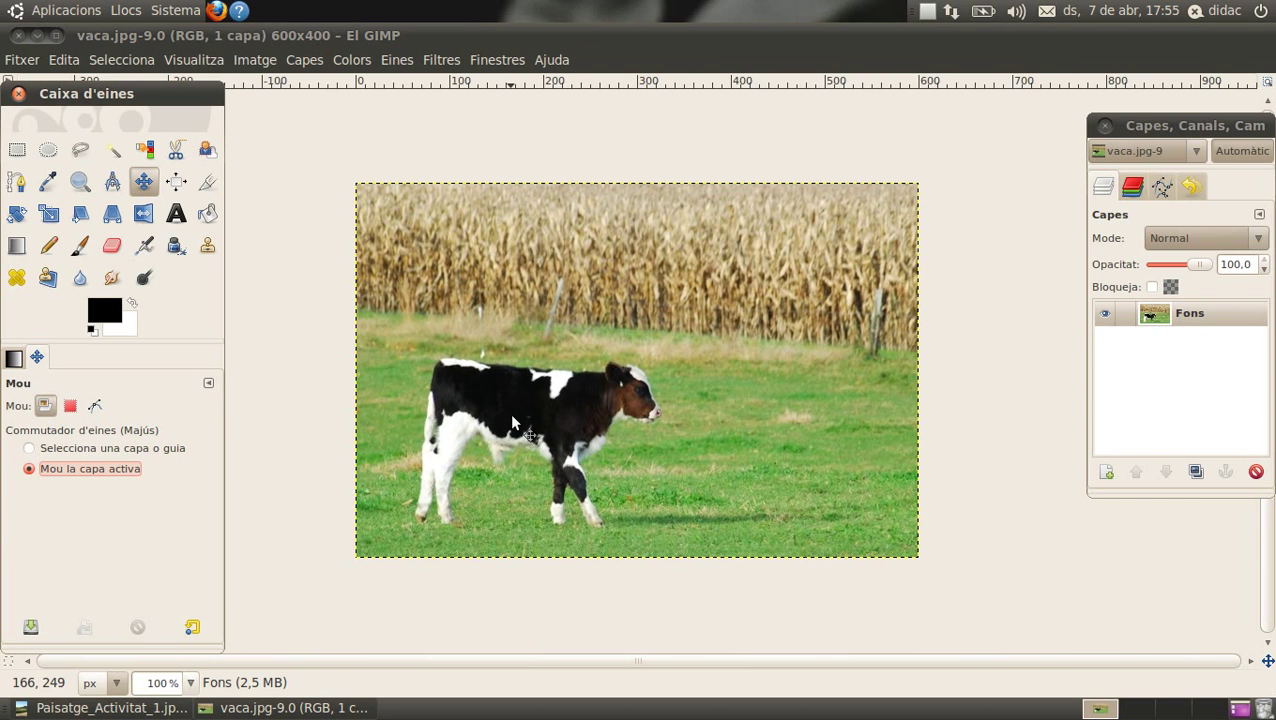
pyautogui.scroll(2, 511, 423)
pyautogui.scroll(1, 511, 423)
pyautogui.scroll(-2, 511, 423)
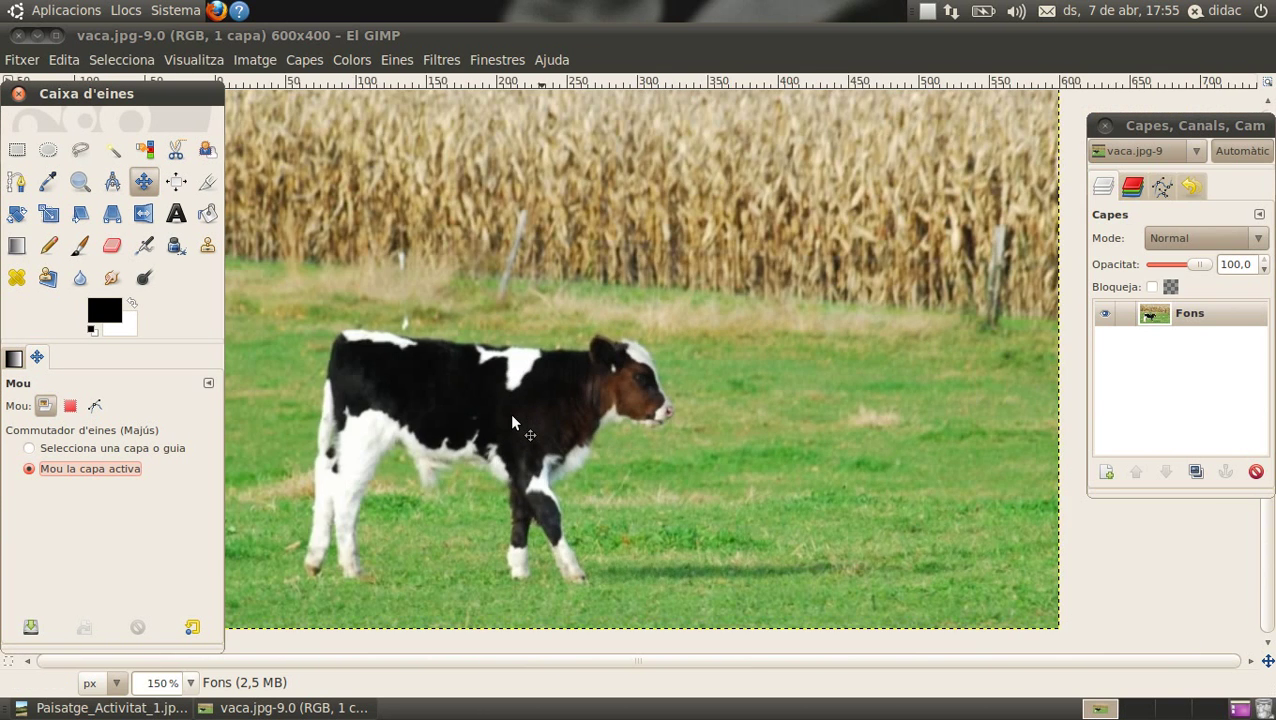
pyautogui.click(176, 150)
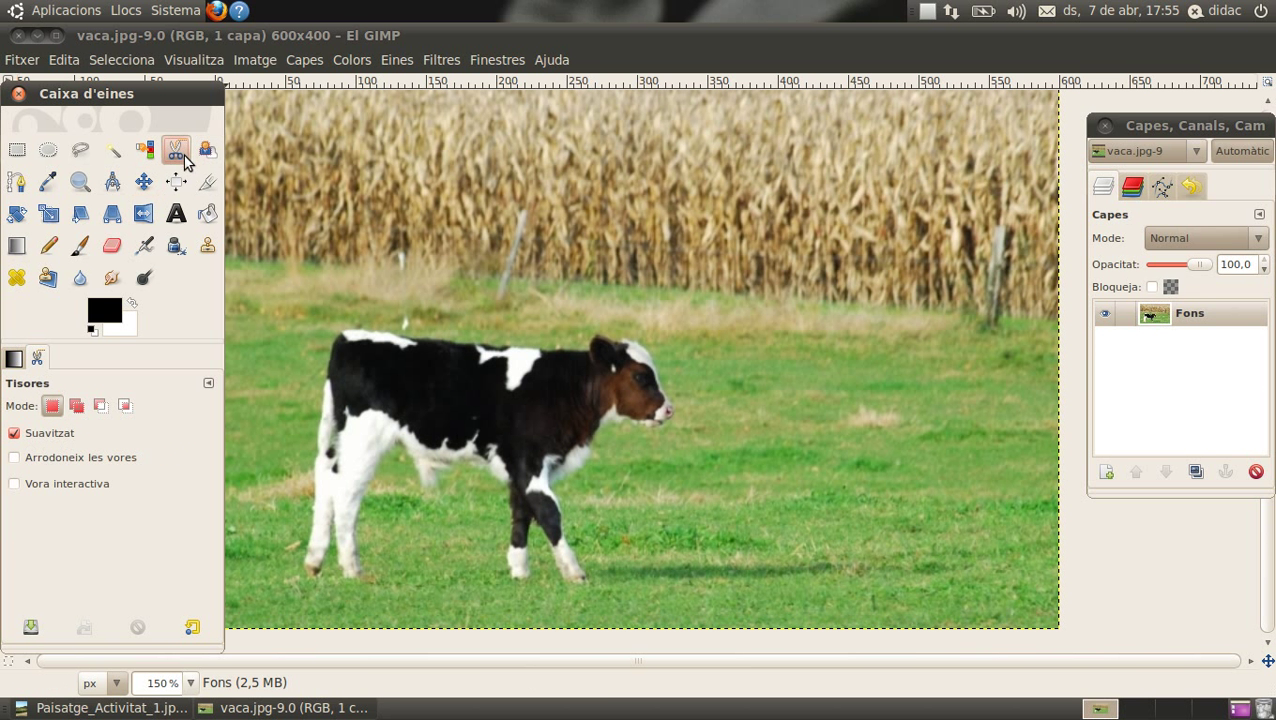
# - Trace scissors points along the cow's back and up over its neck
pyautogui.click(335, 331)
pyautogui.click(366, 328)
pyautogui.click(397, 330)
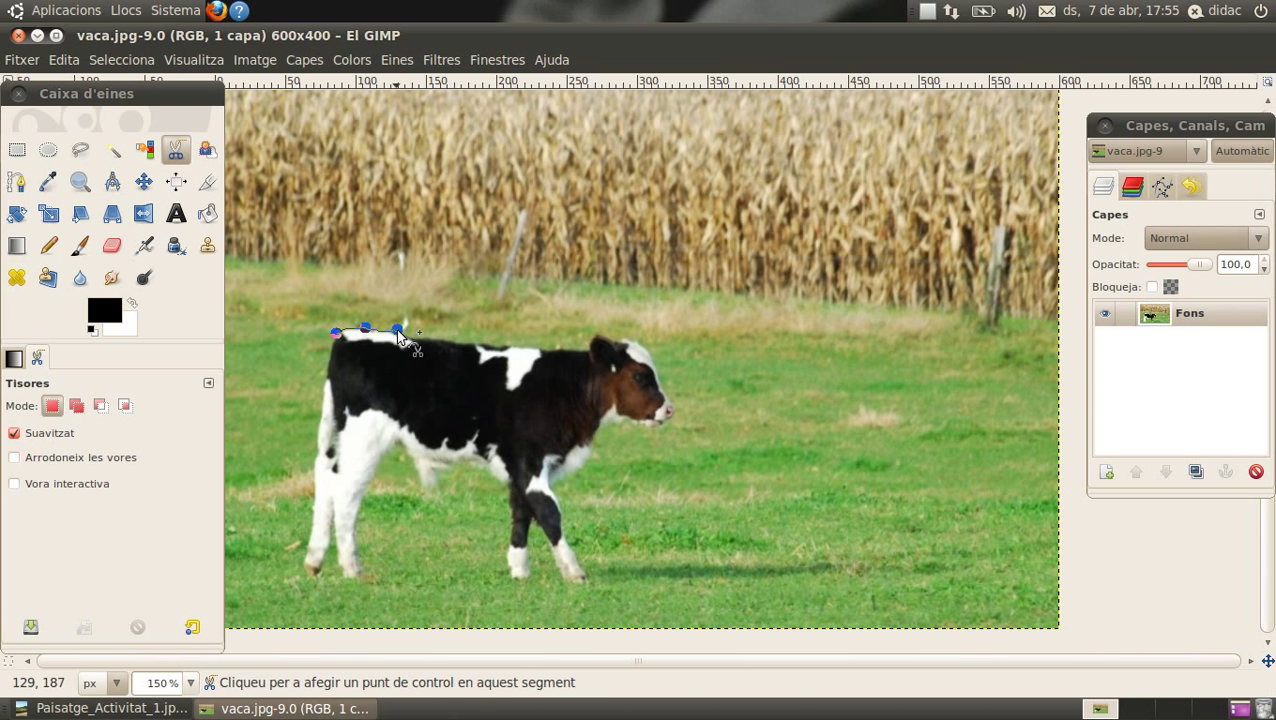
pyautogui.click(430, 339)
pyautogui.click(468, 344)
pyautogui.click(513, 345)
pyautogui.click(551, 350)
pyautogui.click(588, 349)
pyautogui.click(597, 336)
pyautogui.click(615, 338)
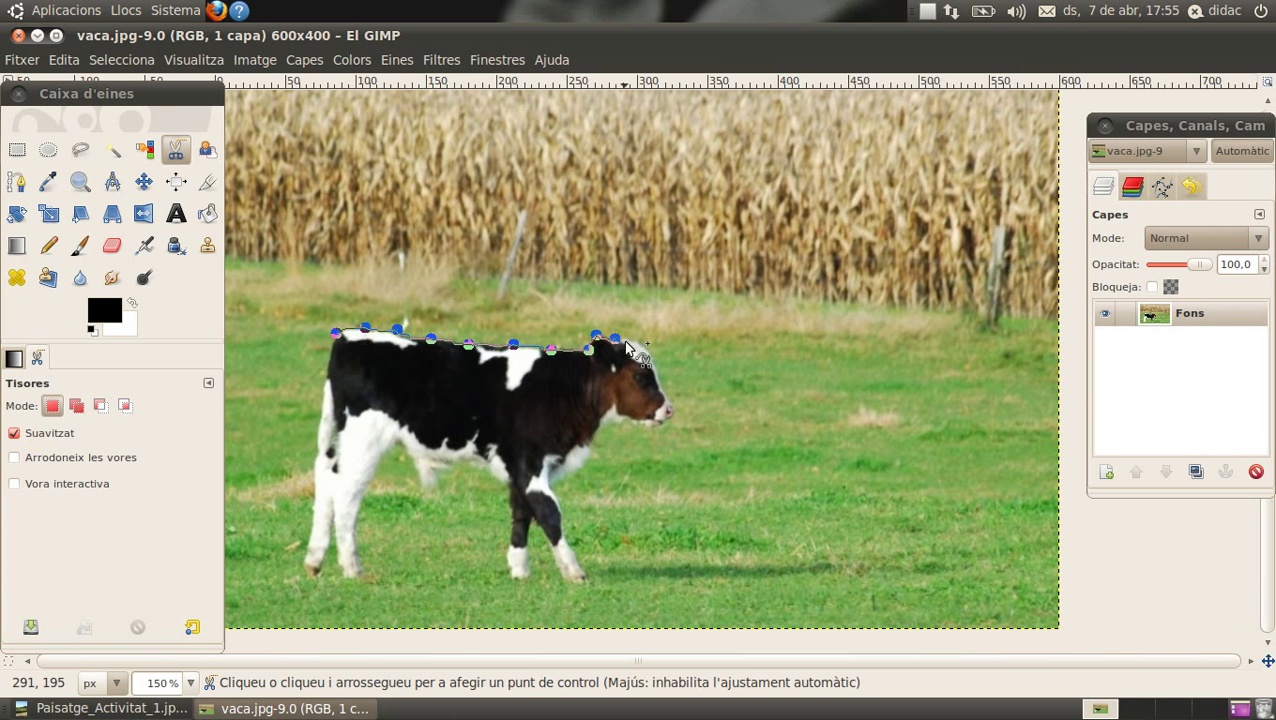
pyautogui.click(634, 340)
pyautogui.click(647, 349)
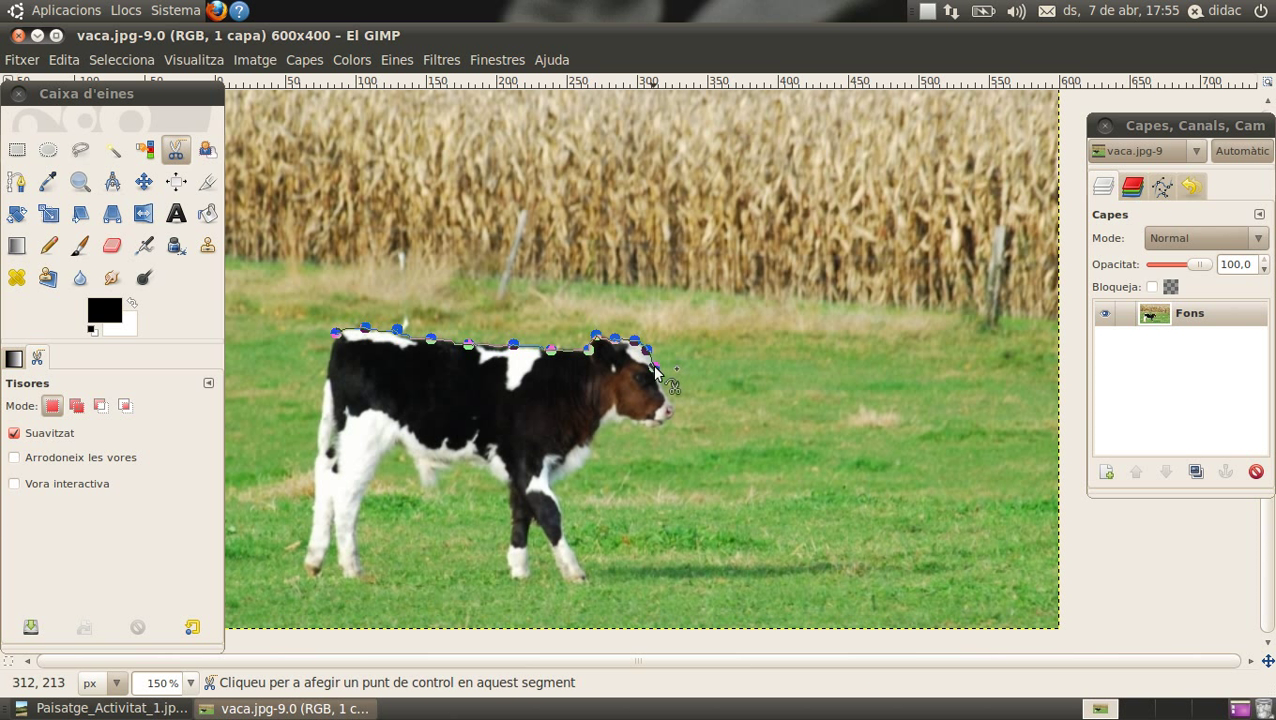
# - Continue the outline around the face, under the muzzle and jaw, and down the front leg
pyautogui.click(661, 385)
pyautogui.click(672, 400)
pyautogui.click(673, 411)
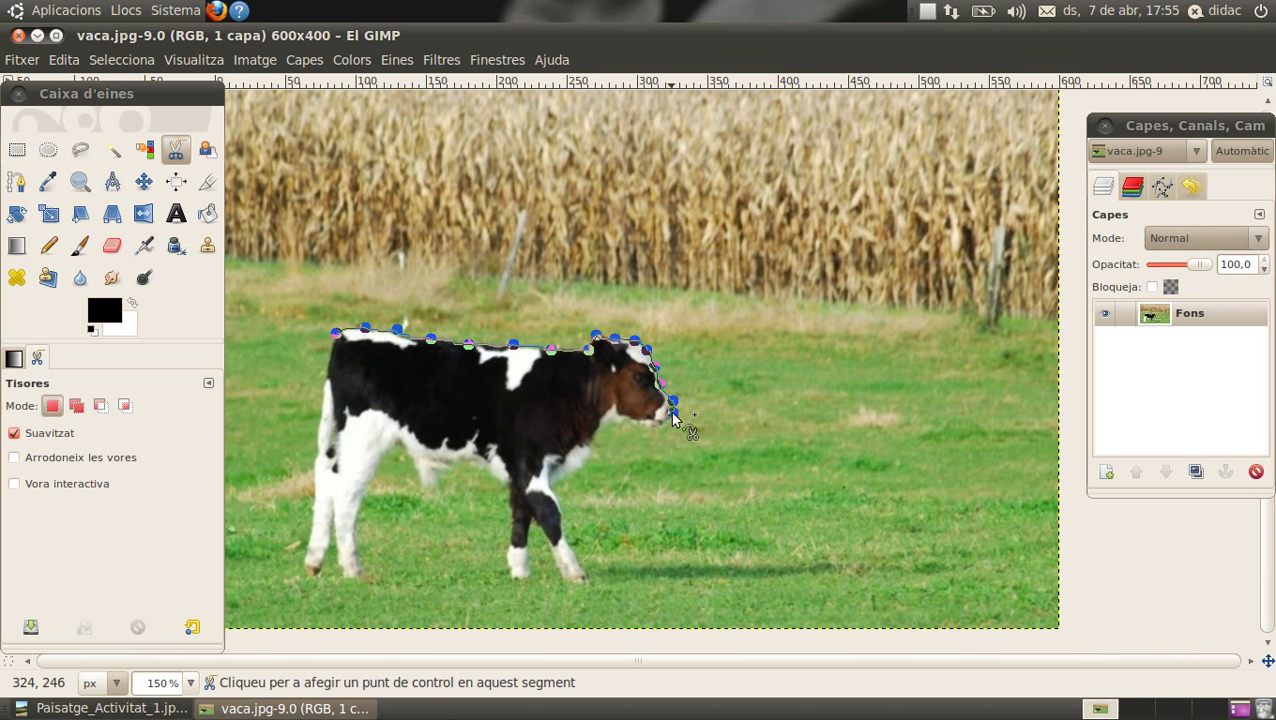
pyautogui.click(663, 422)
pyautogui.click(626, 420)
pyautogui.click(608, 419)
pyautogui.click(595, 432)
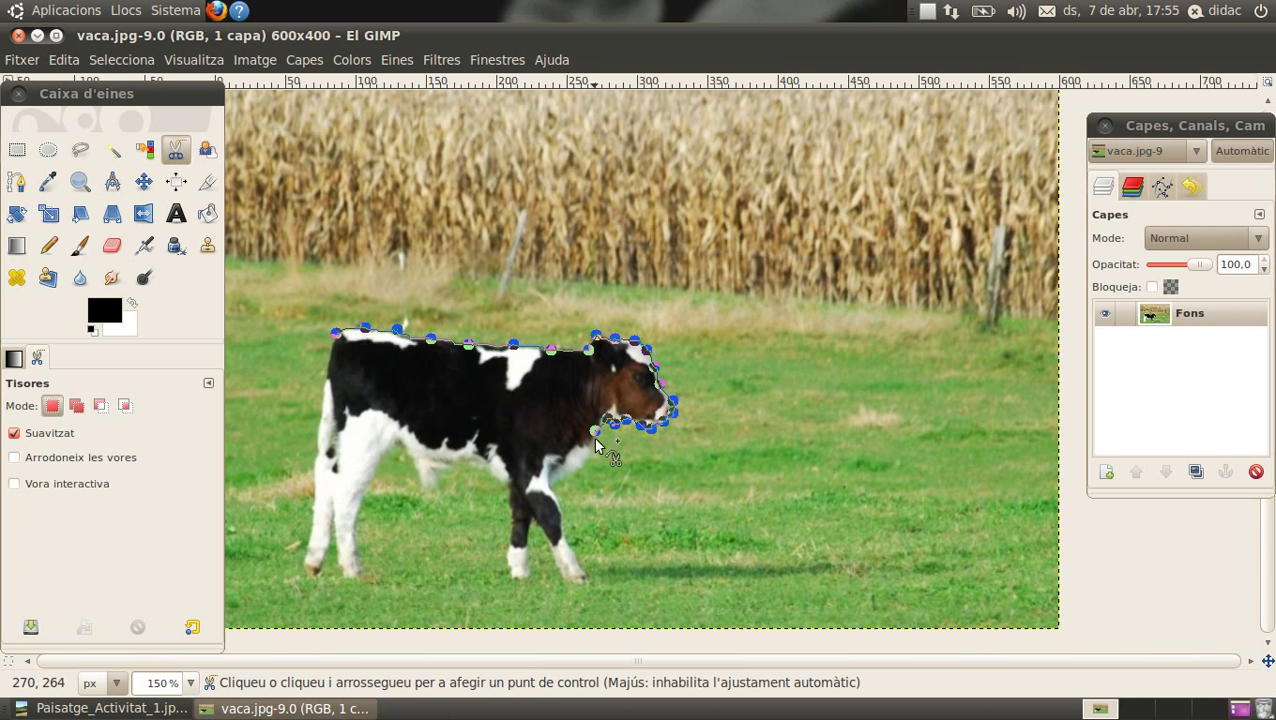
pyautogui.click(585, 458)
pyautogui.click(571, 477)
pyautogui.click(549, 486)
pyautogui.click(560, 504)
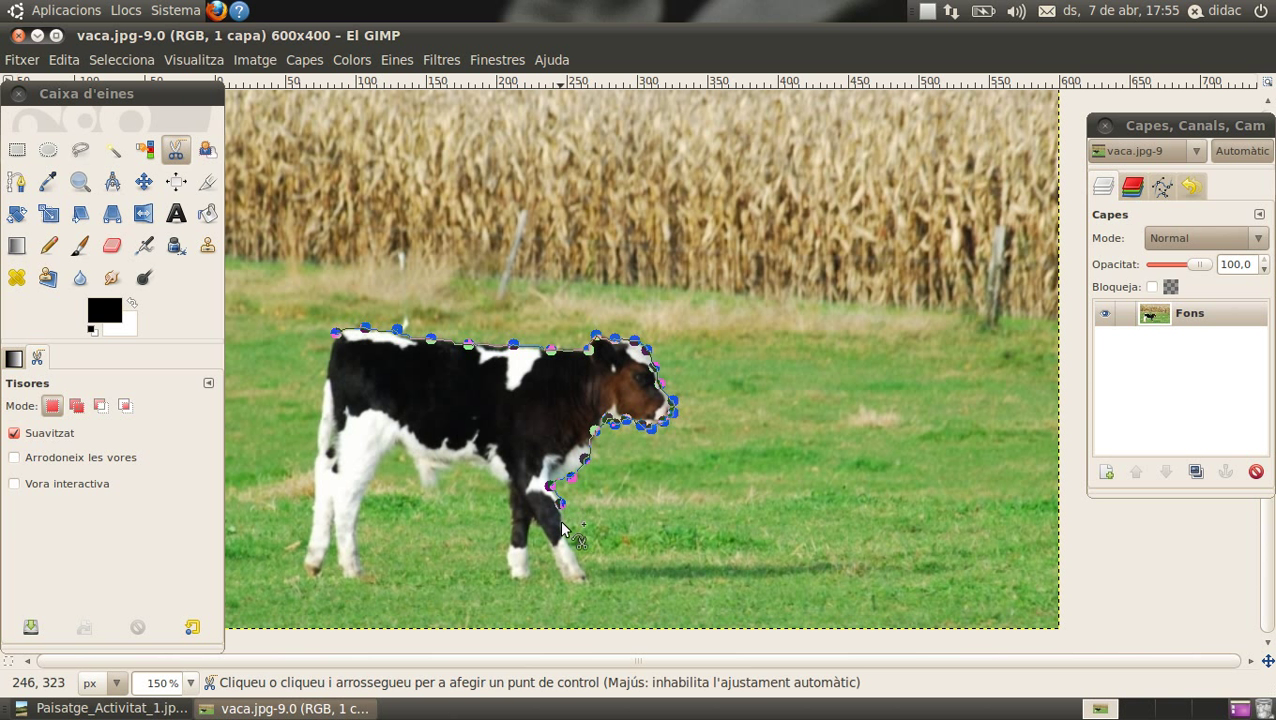
pyautogui.click(562, 531)
# - Trace the outline around the front leg's hoof and back up its left edge
pyautogui.click(570, 547)
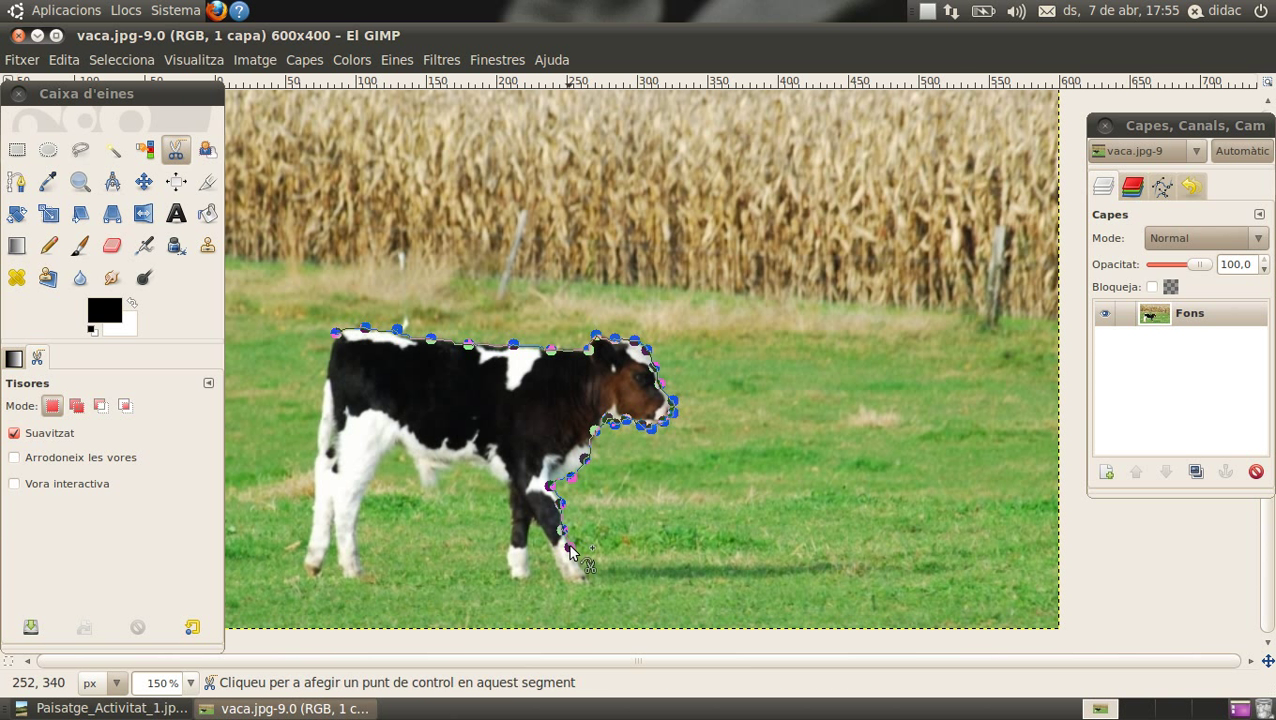
pyautogui.click(588, 577)
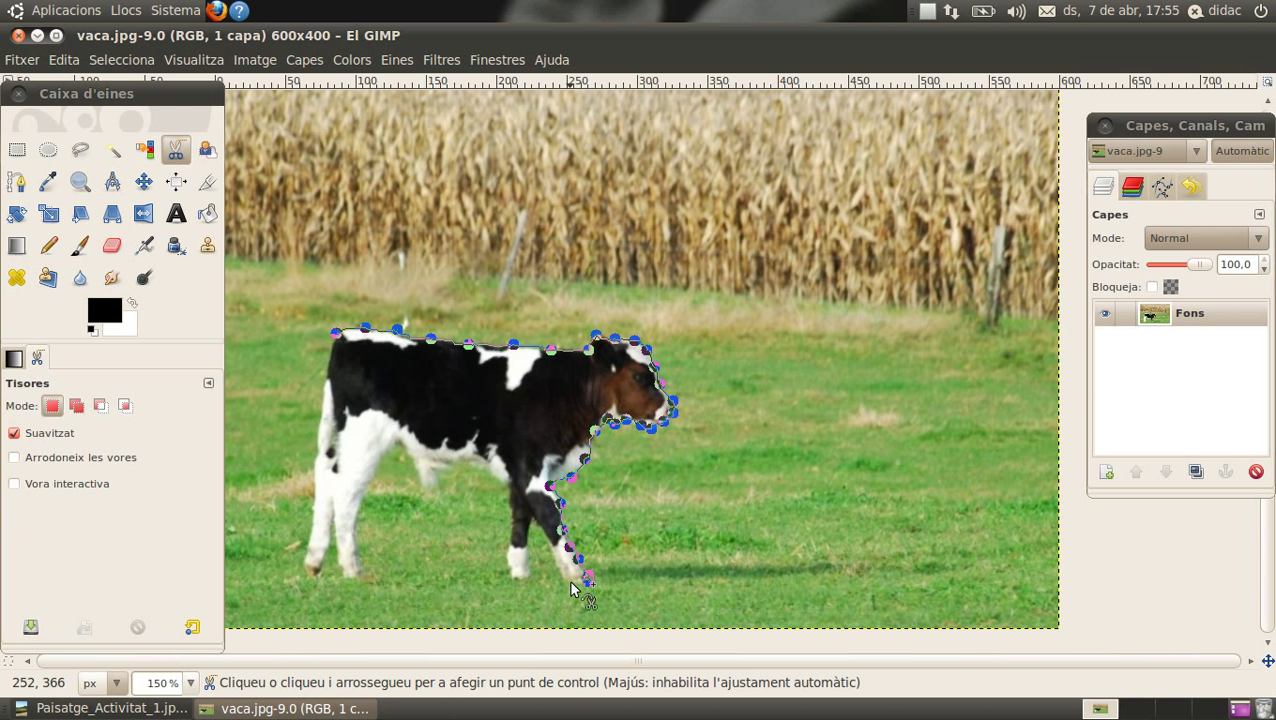
pyautogui.click(567, 581)
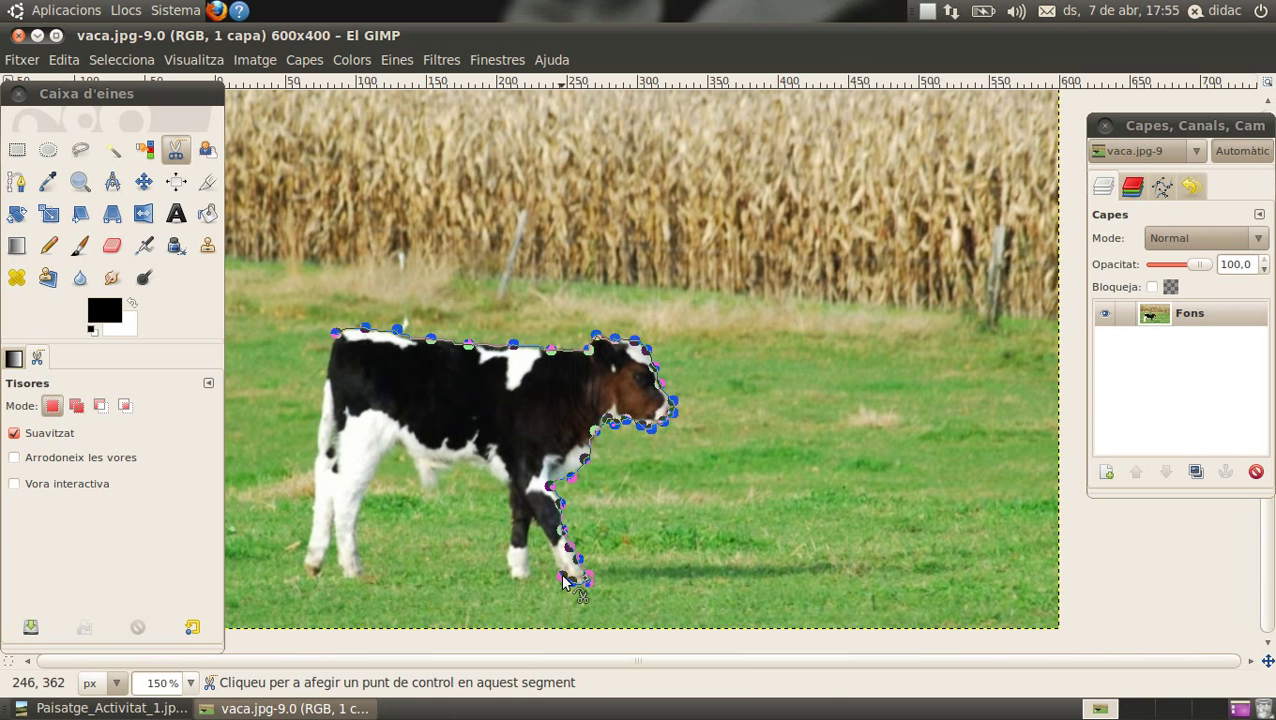
pyautogui.click(529, 531)
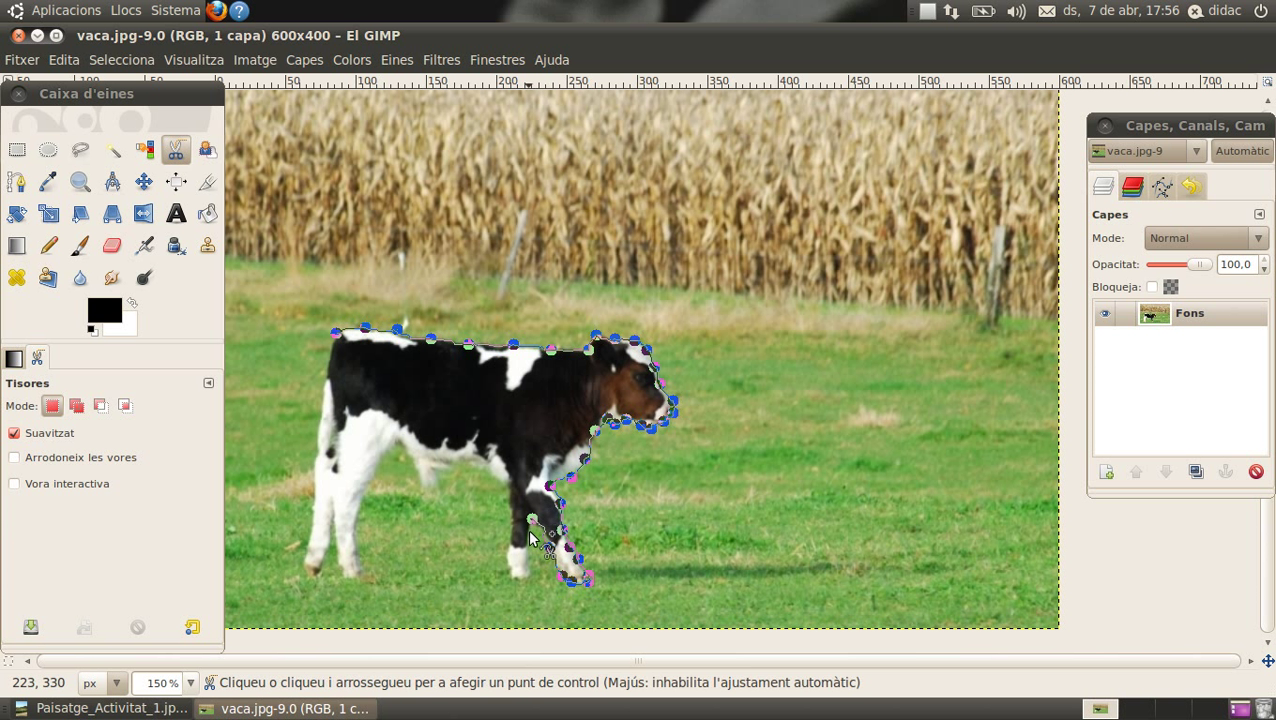
pyautogui.click(527, 558)
pyautogui.click(530, 578)
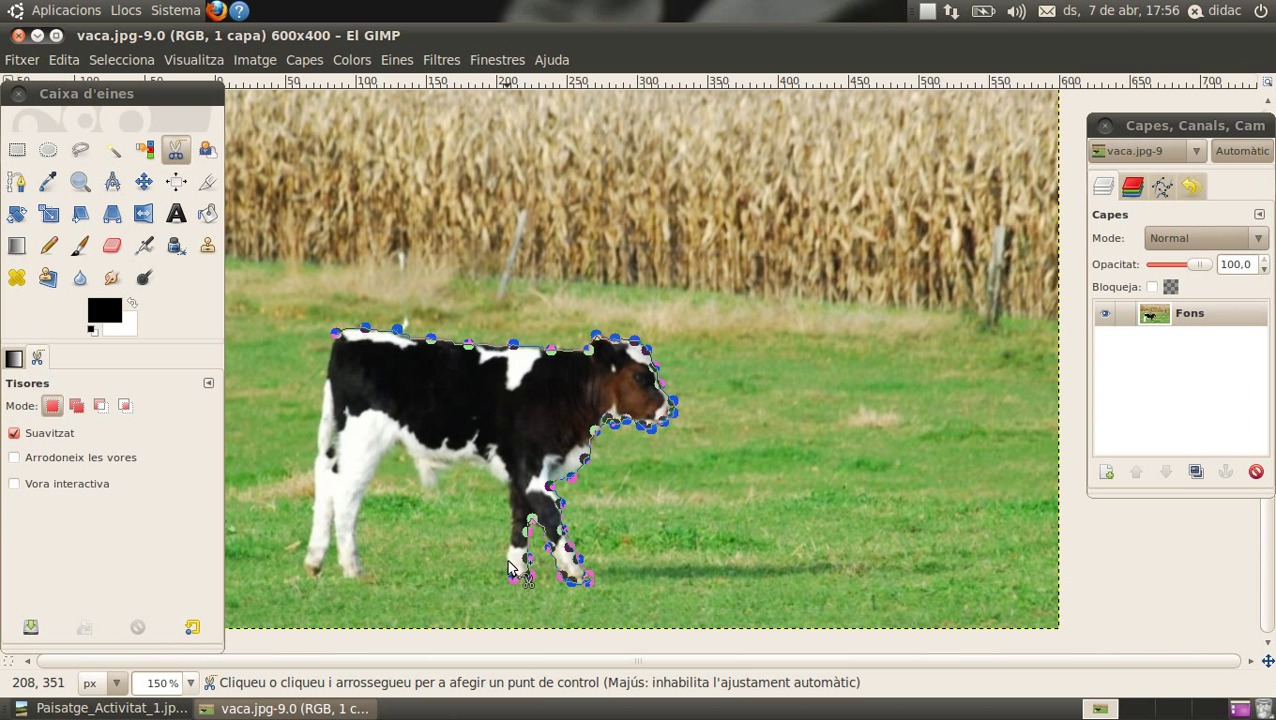
pyautogui.click(508, 540)
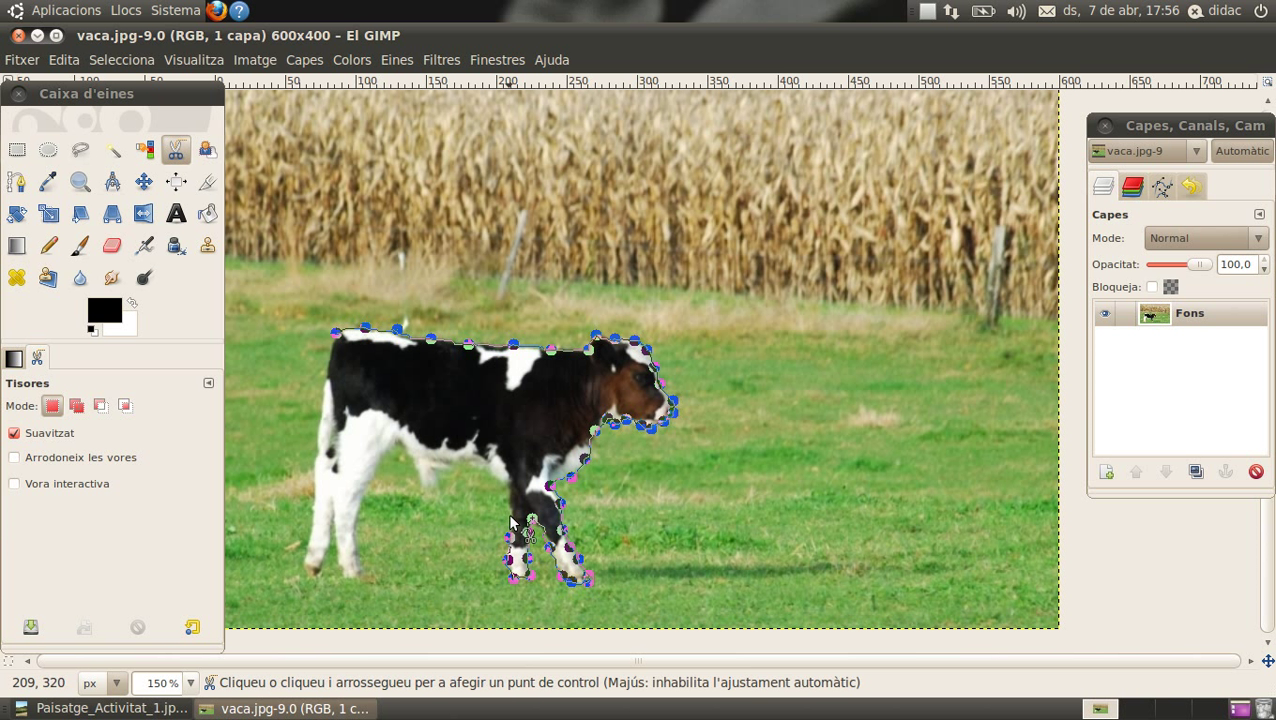
pyautogui.click(505, 486)
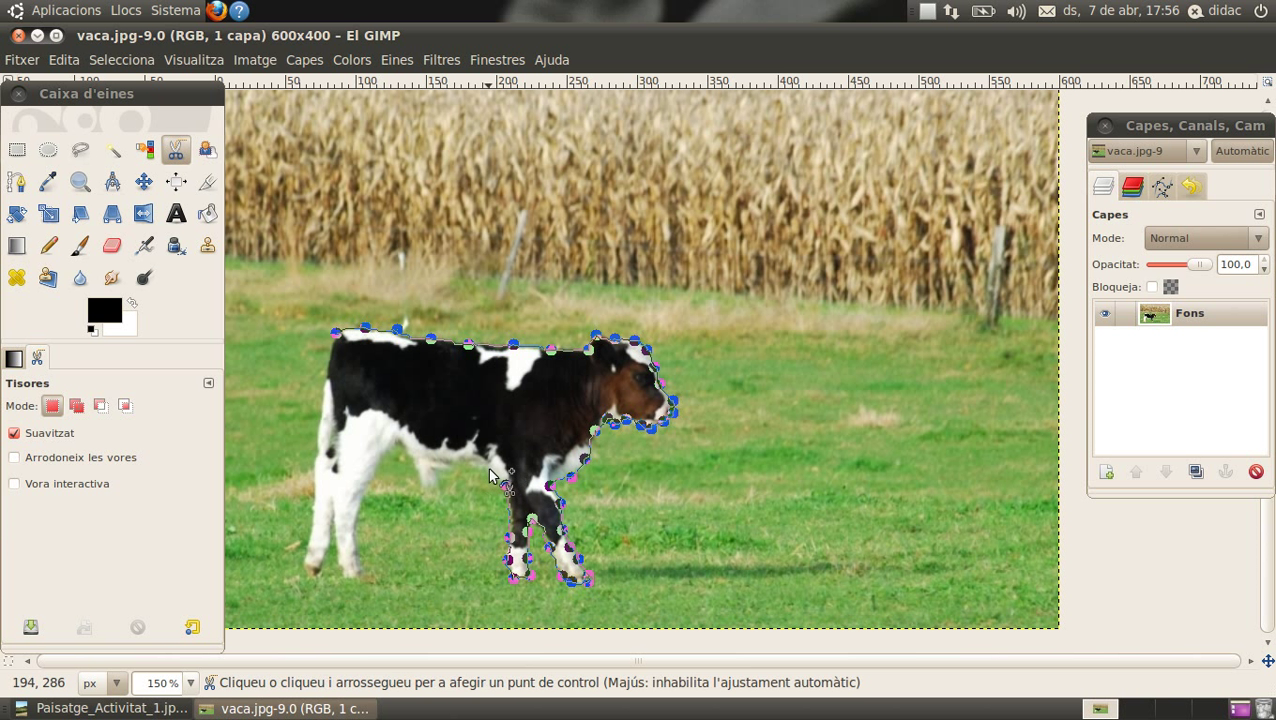
# - Extend the outline along the belly and down the hind leg to its hoof
pyautogui.click(458, 460)
pyautogui.click(436, 469)
pyautogui.click(437, 485)
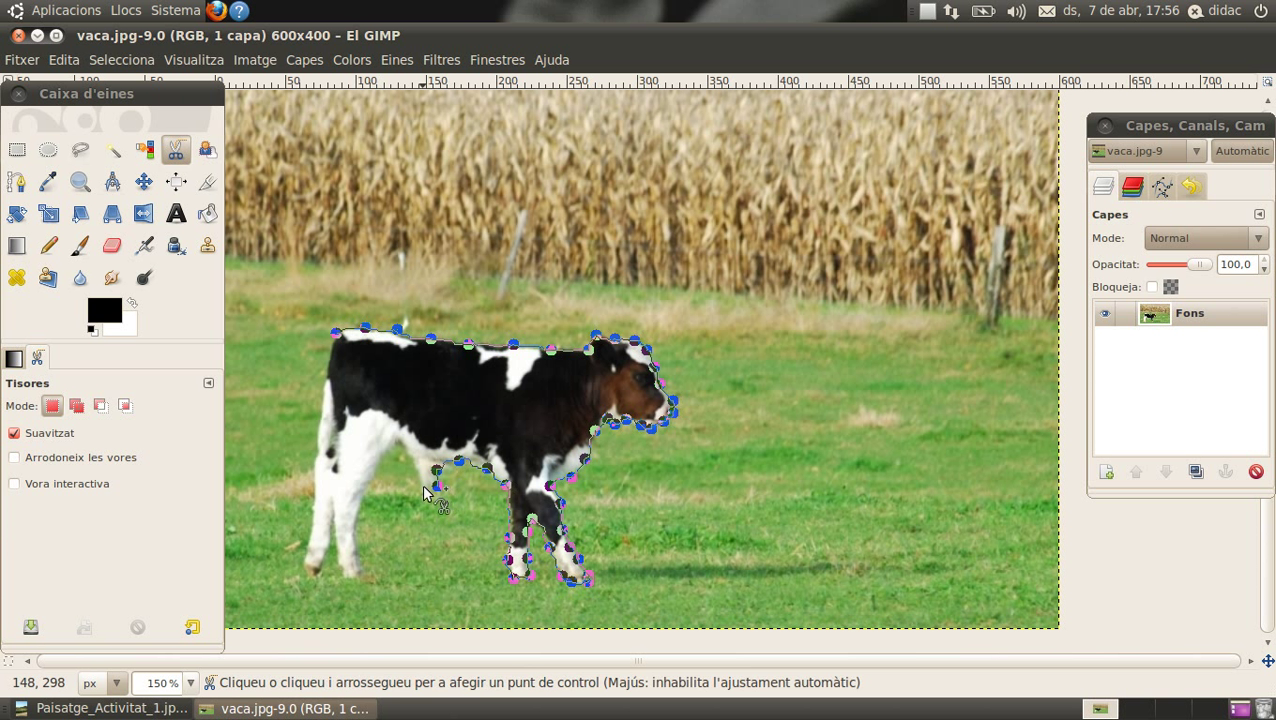
pyautogui.click(397, 447)
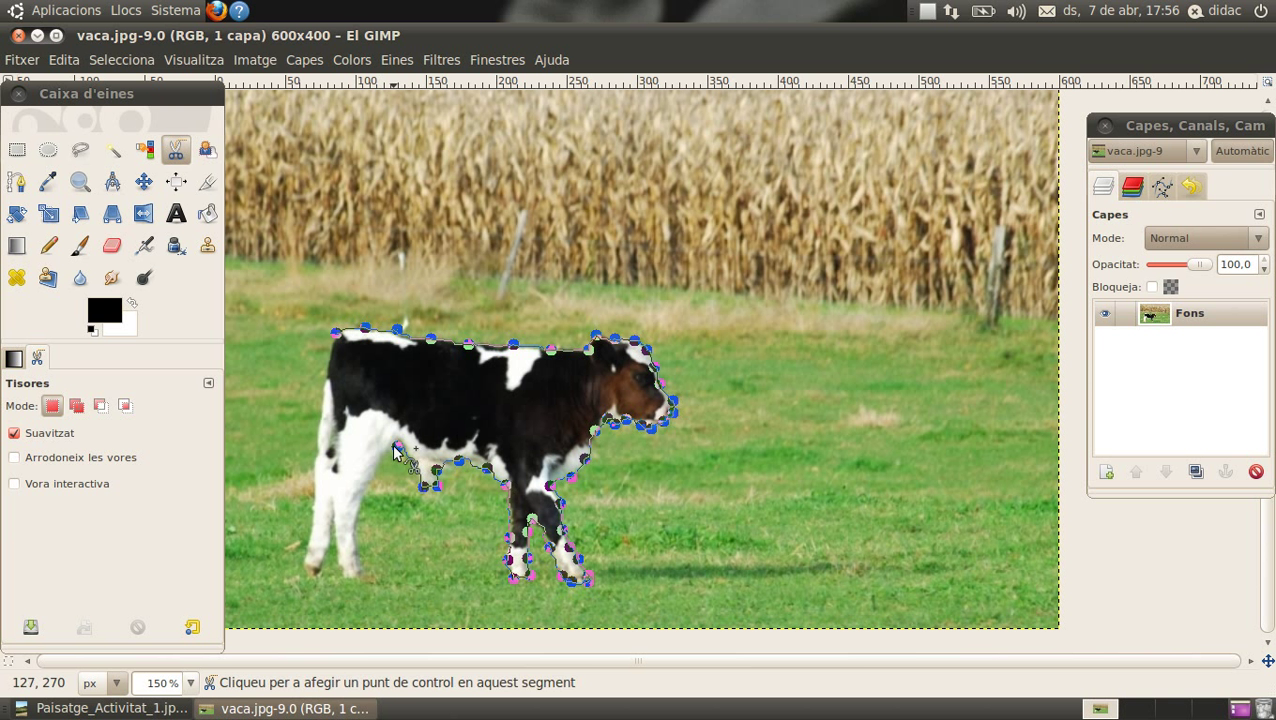
pyautogui.click(379, 453)
pyautogui.click(369, 479)
pyautogui.click(359, 504)
pyautogui.click(354, 530)
pyautogui.click(354, 546)
pyautogui.click(360, 565)
pyautogui.click(361, 576)
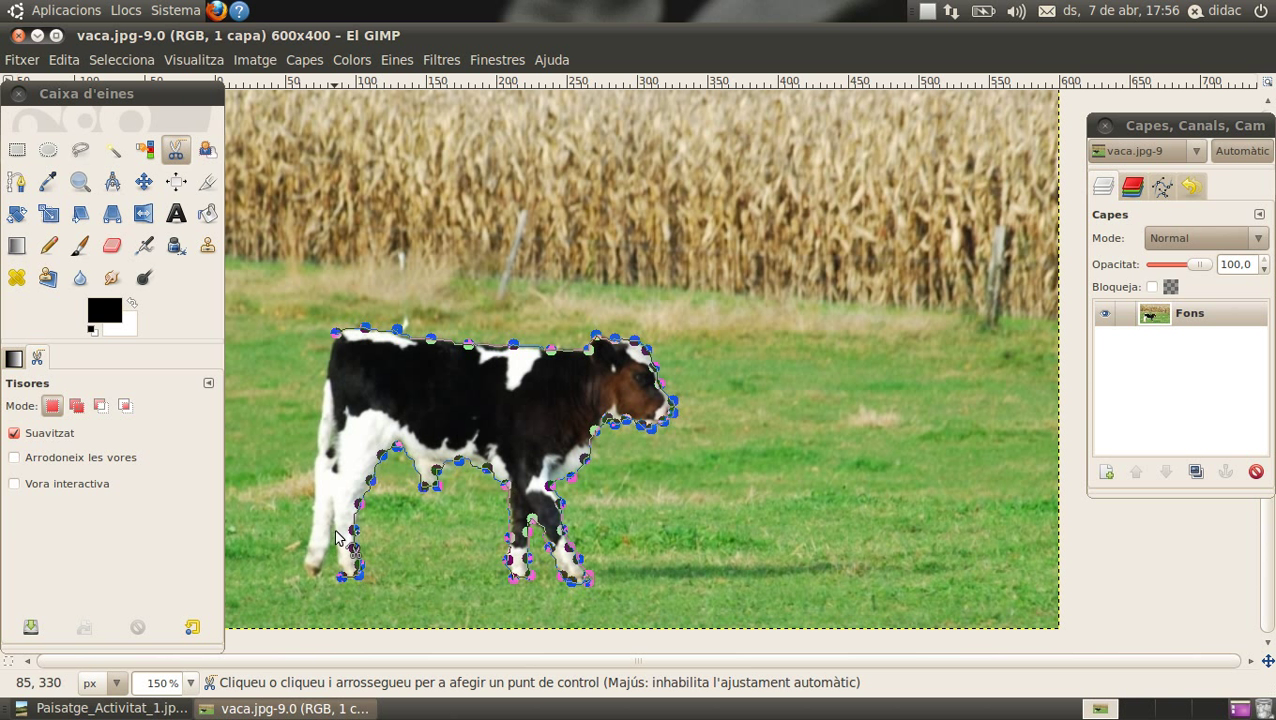
# - Outline the rear leg and rump, close the loop at the start point, and convert it to a selection
pyautogui.click(331, 519)
pyautogui.click(330, 537)
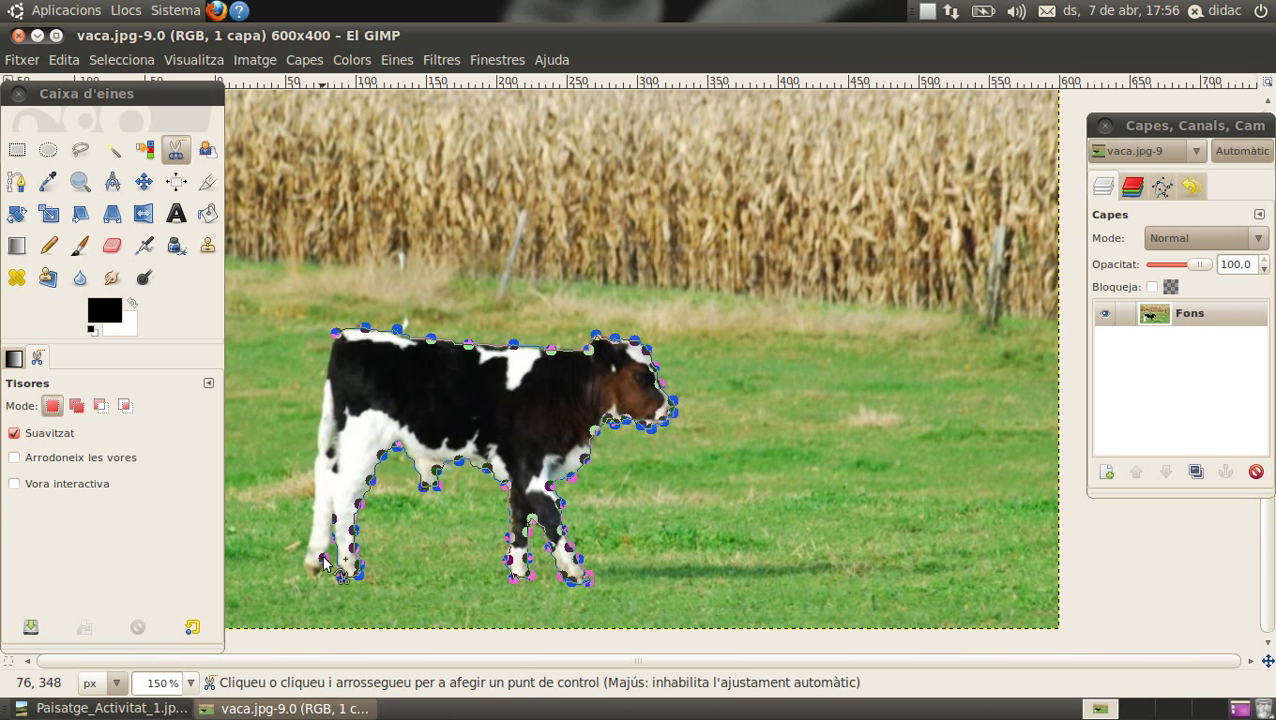
pyautogui.click(303, 566)
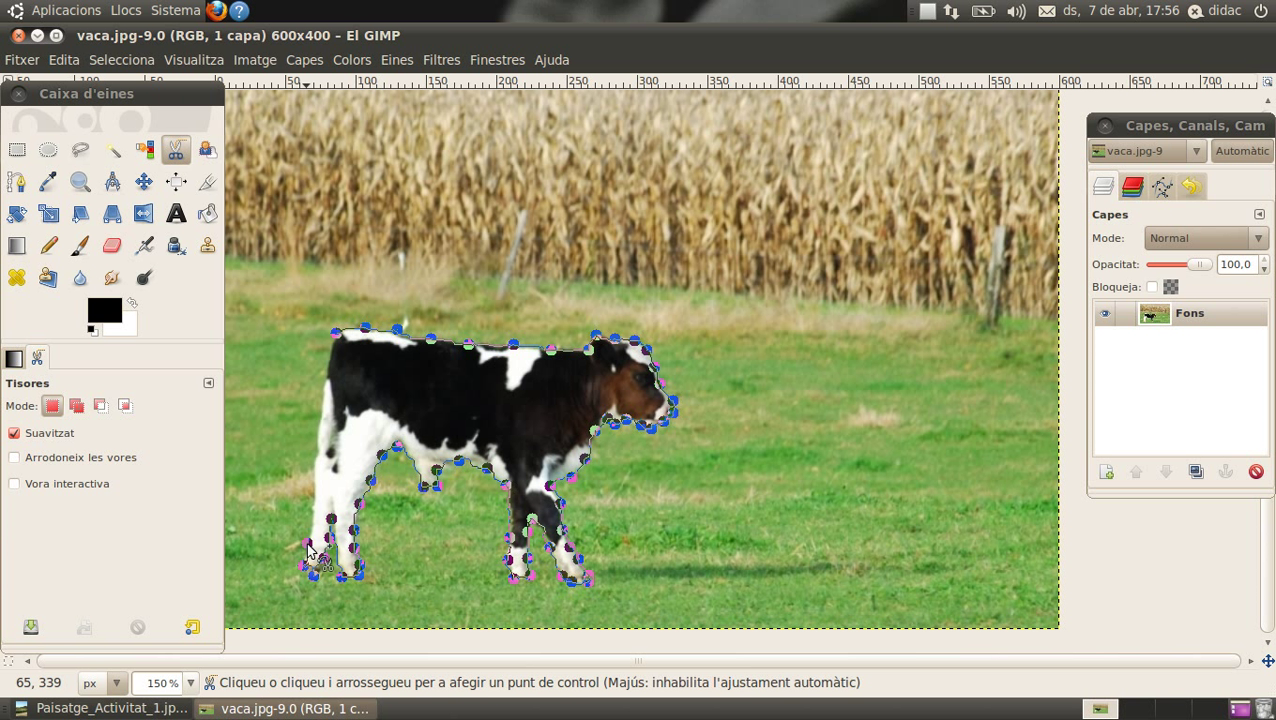
pyautogui.click(312, 513)
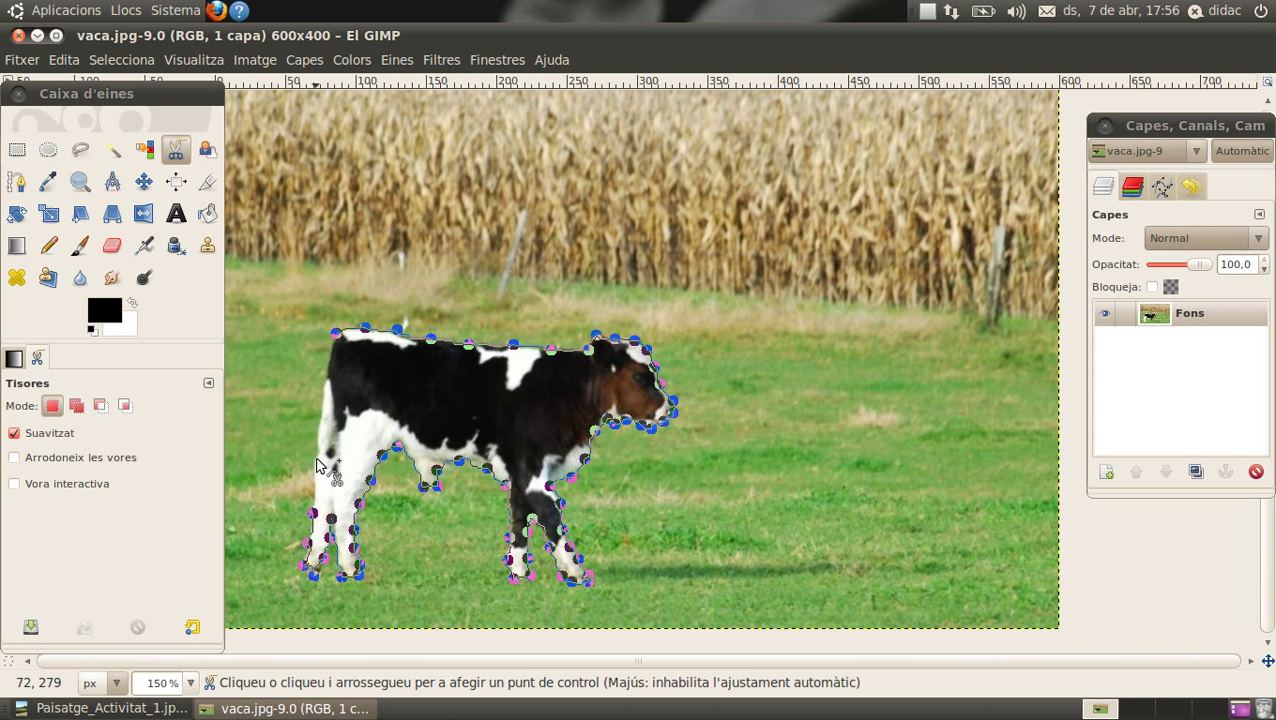
pyautogui.click(317, 461)
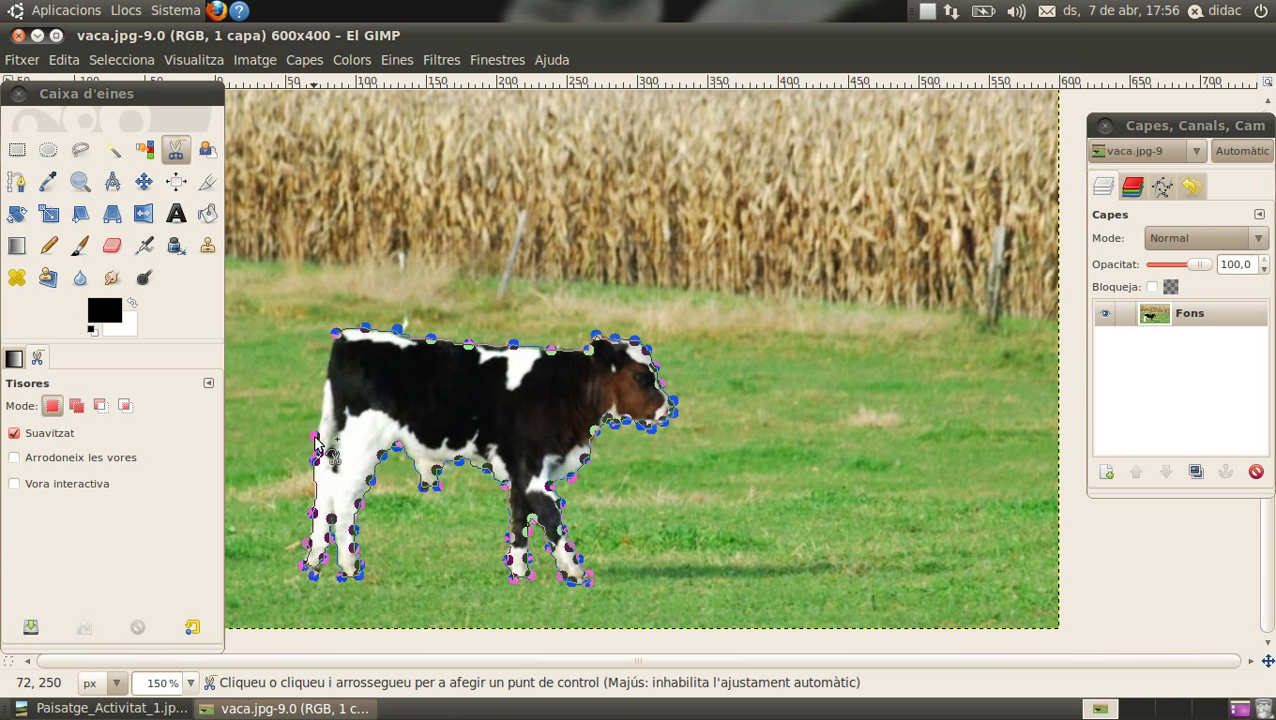
pyautogui.click(319, 411)
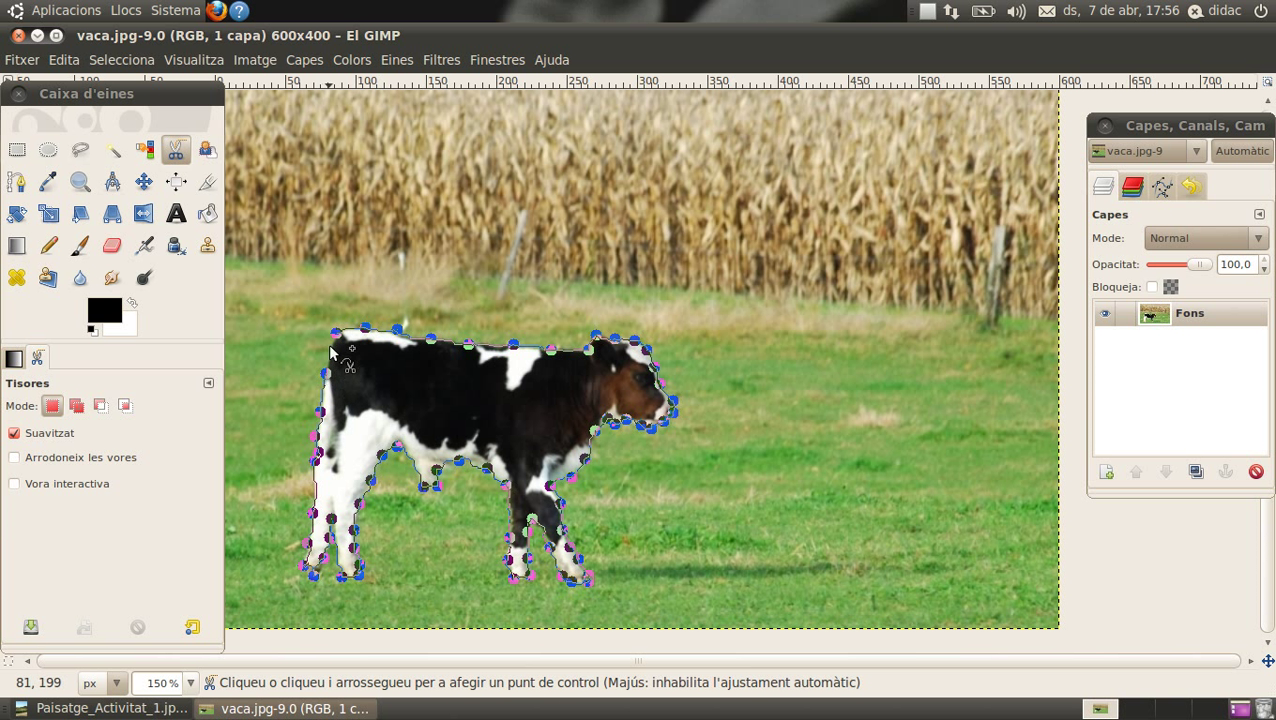
pyautogui.click(335, 338)
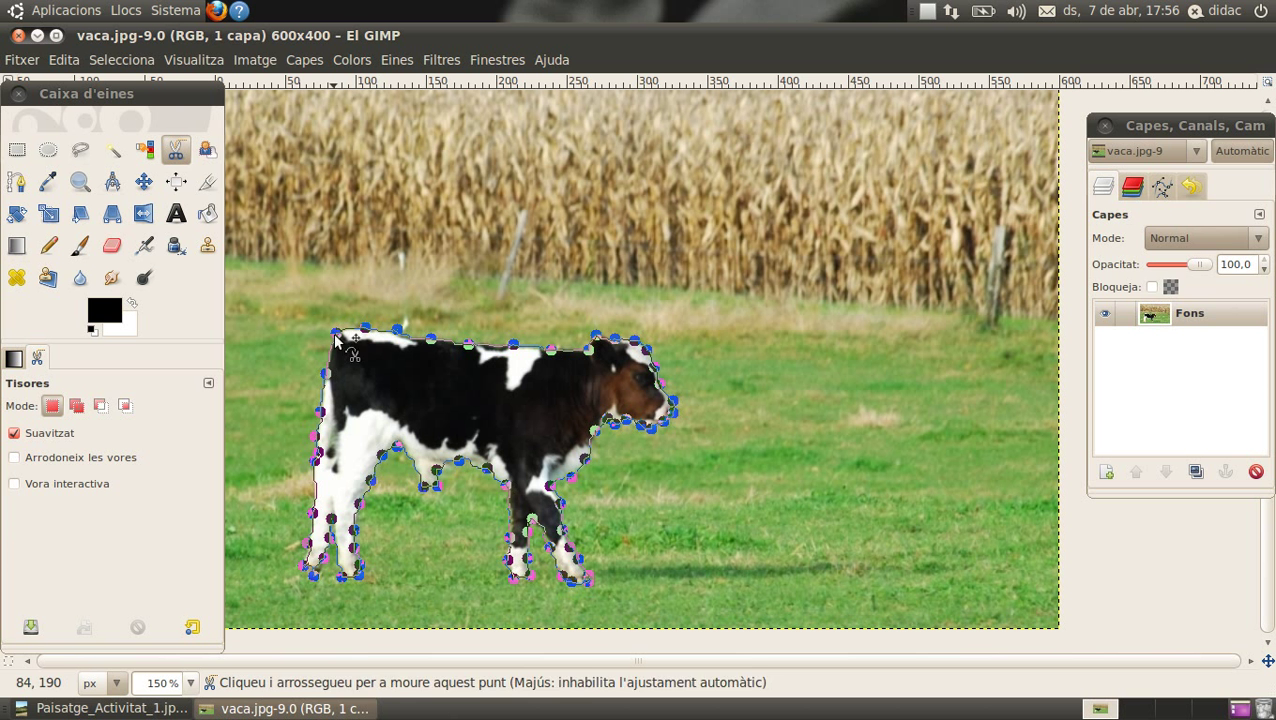
pyautogui.click(383, 368)
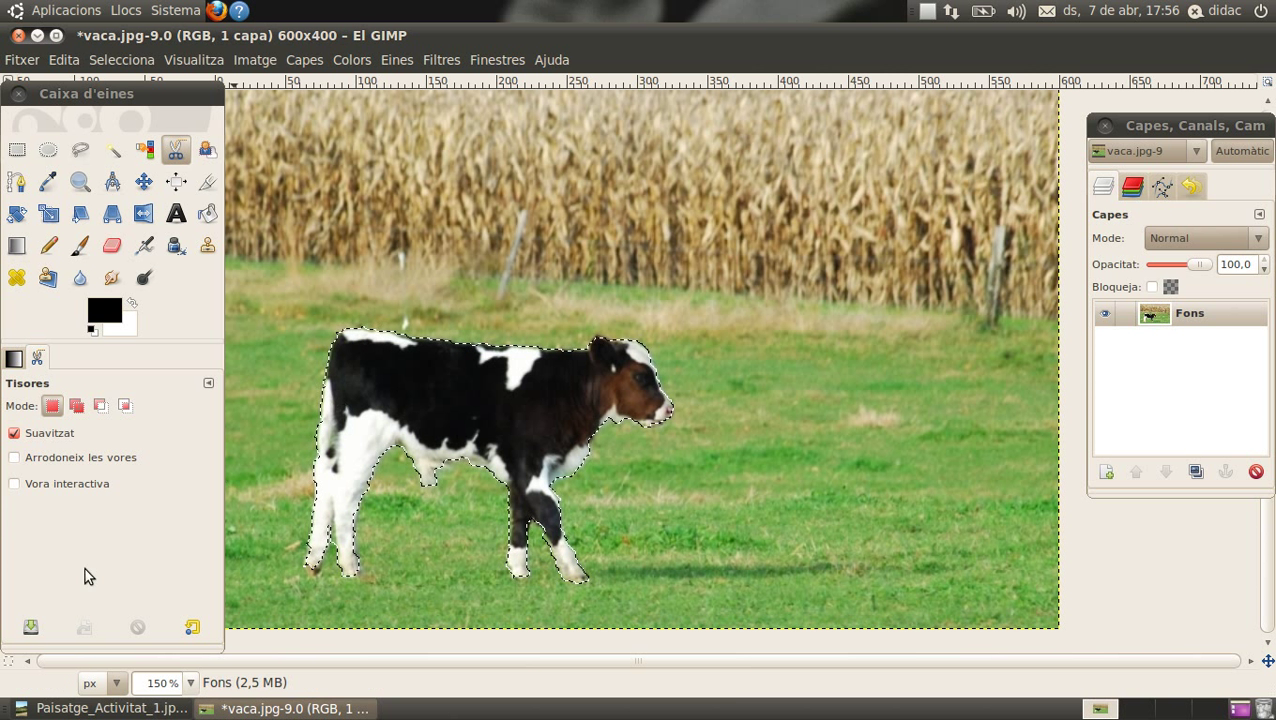
# - Switch to Quick Mask and paint a correction on the cow's mask with the Paintbrush
pyautogui.click(7, 661)
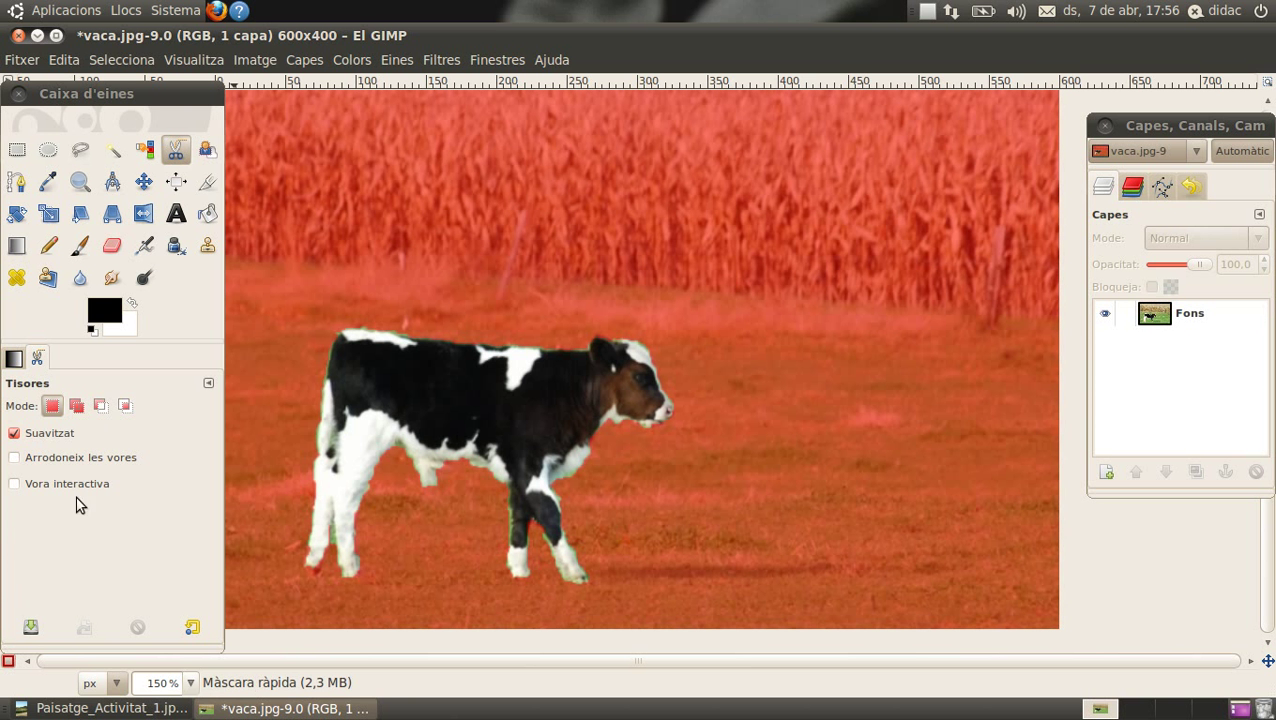
pyautogui.click(80, 250)
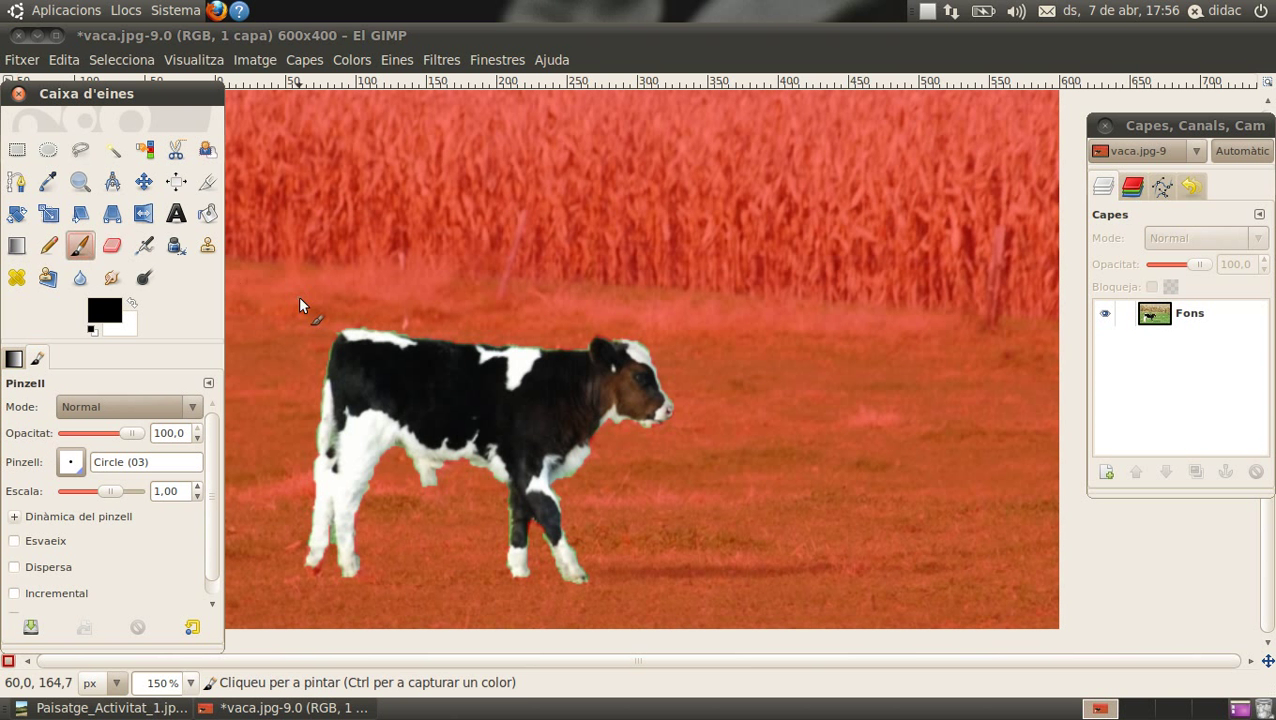
pyautogui.click(405, 338)
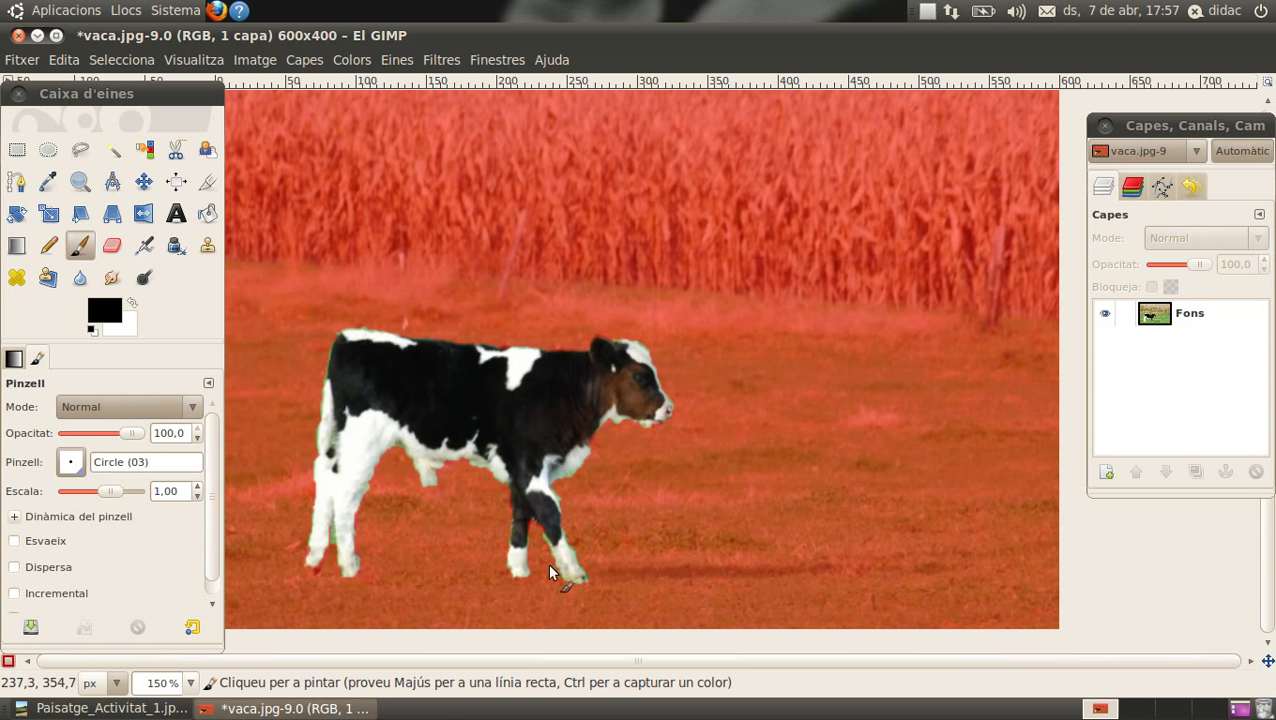
pyautogui.scroll(1, 322, 549)
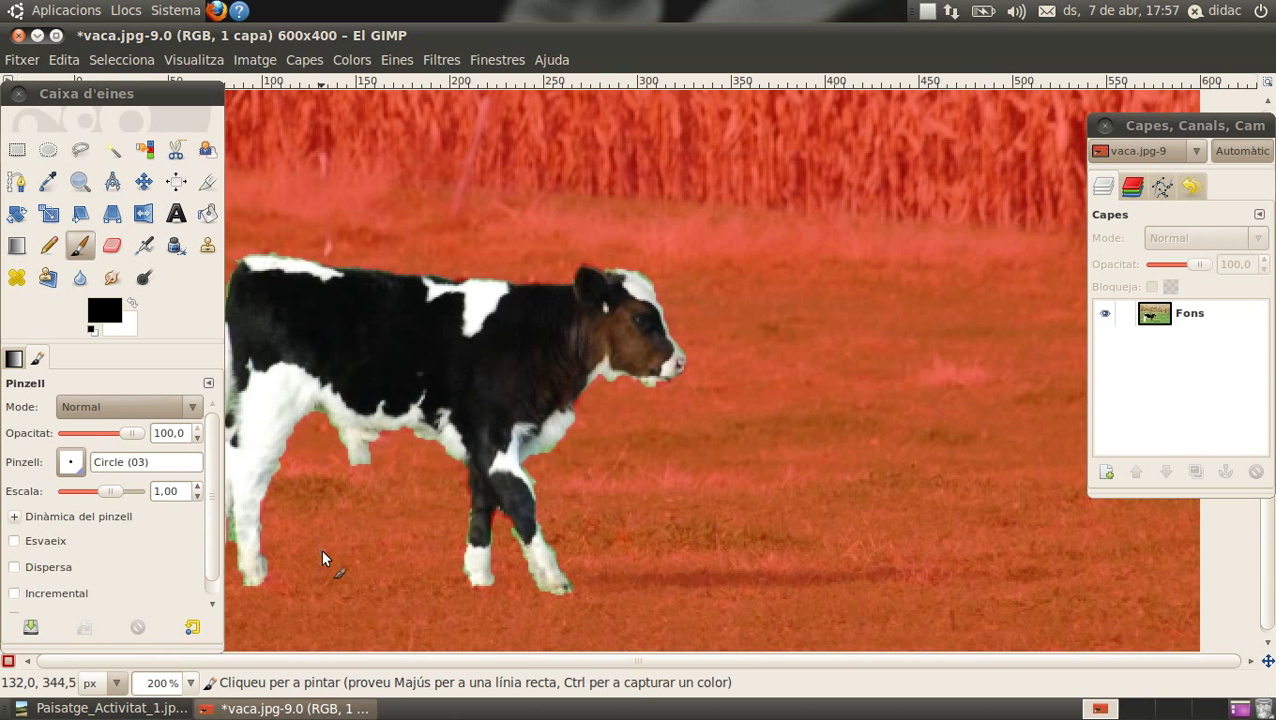
# - Float the toolbox and move it away from the cow
pyautogui.moveTo(128, 94); pyautogui.dragTo(628, 174)
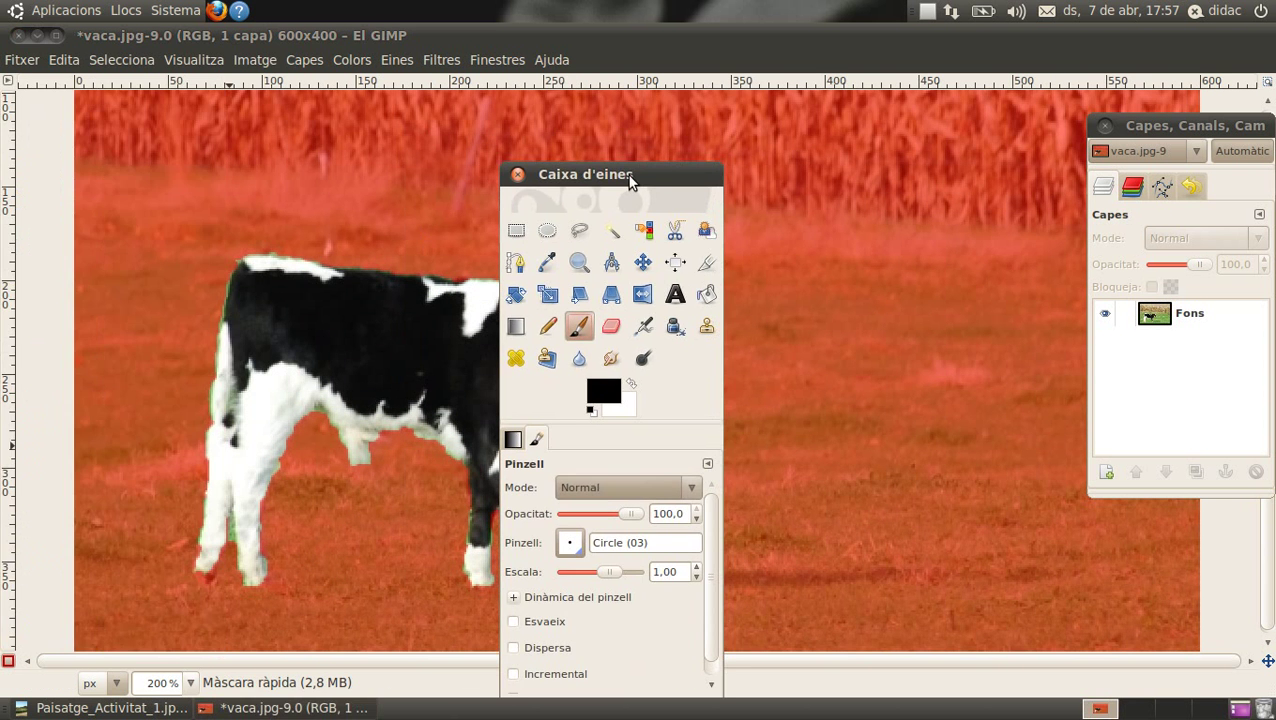
pyautogui.click(230, 548)
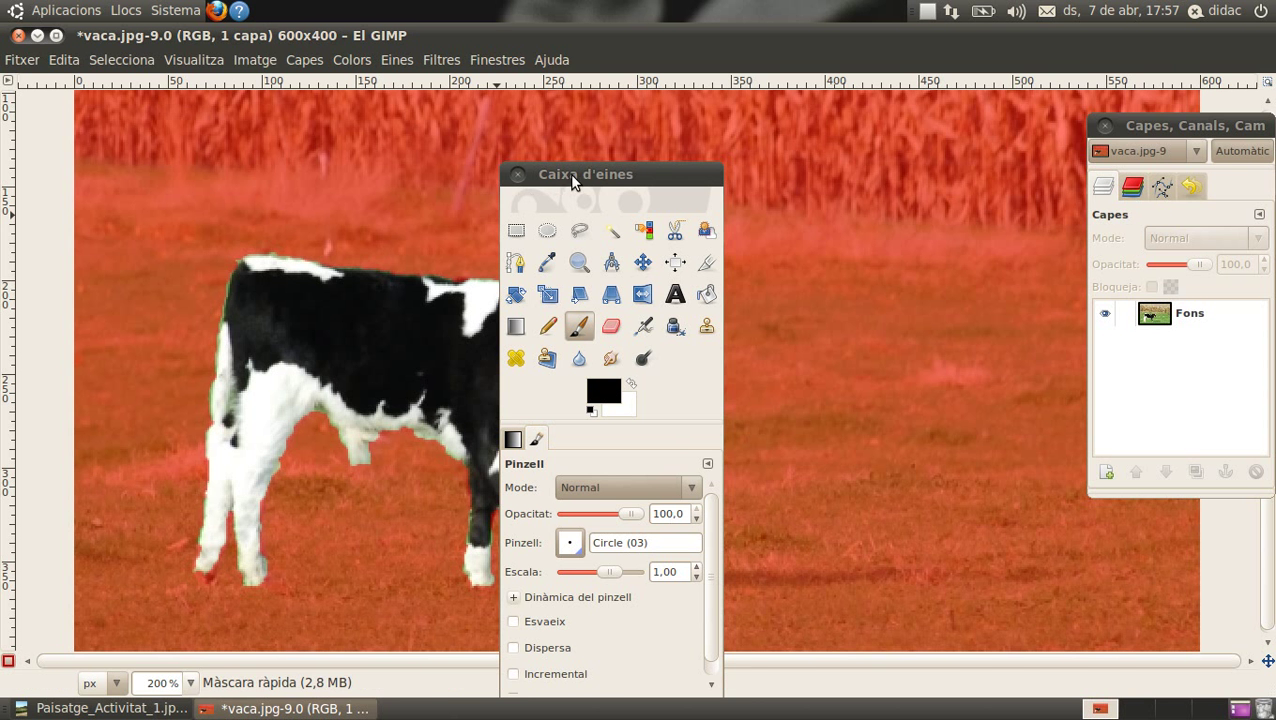
pyautogui.moveTo(572, 180); pyautogui.dragTo(96, 106)
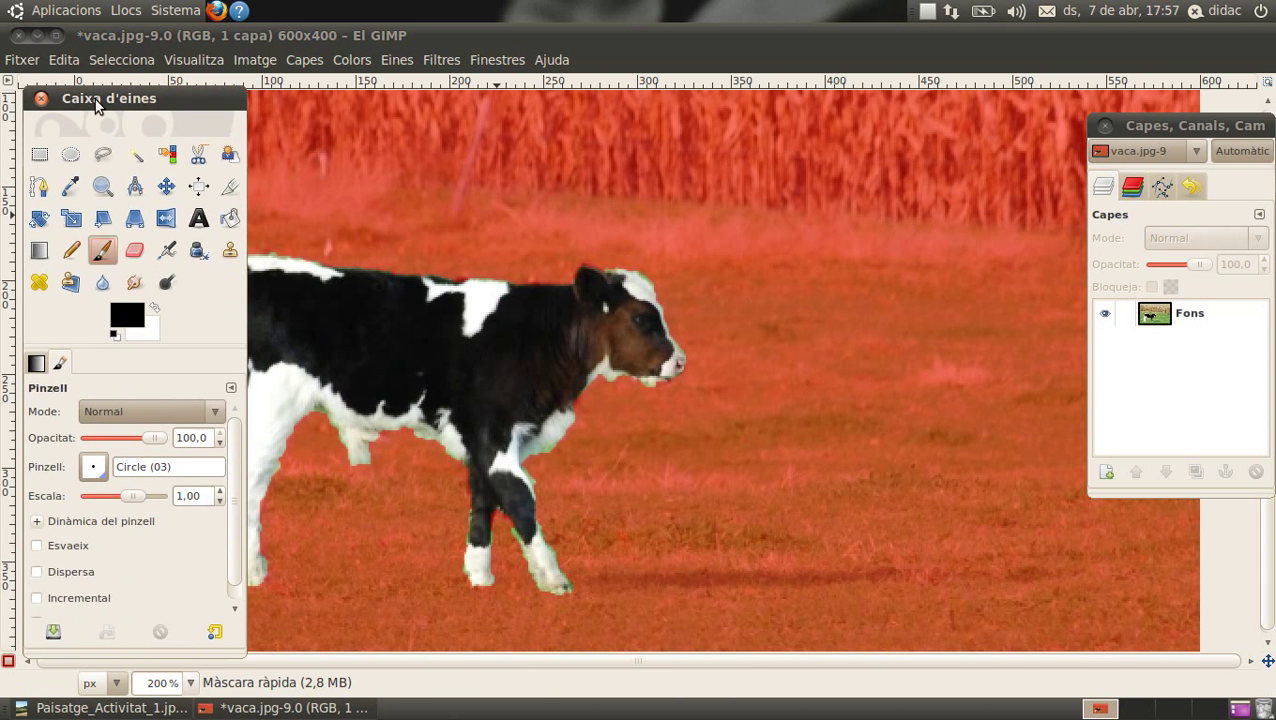
# - Turn Quick Mask off and copy the selected cow
pyautogui.click(8, 660)
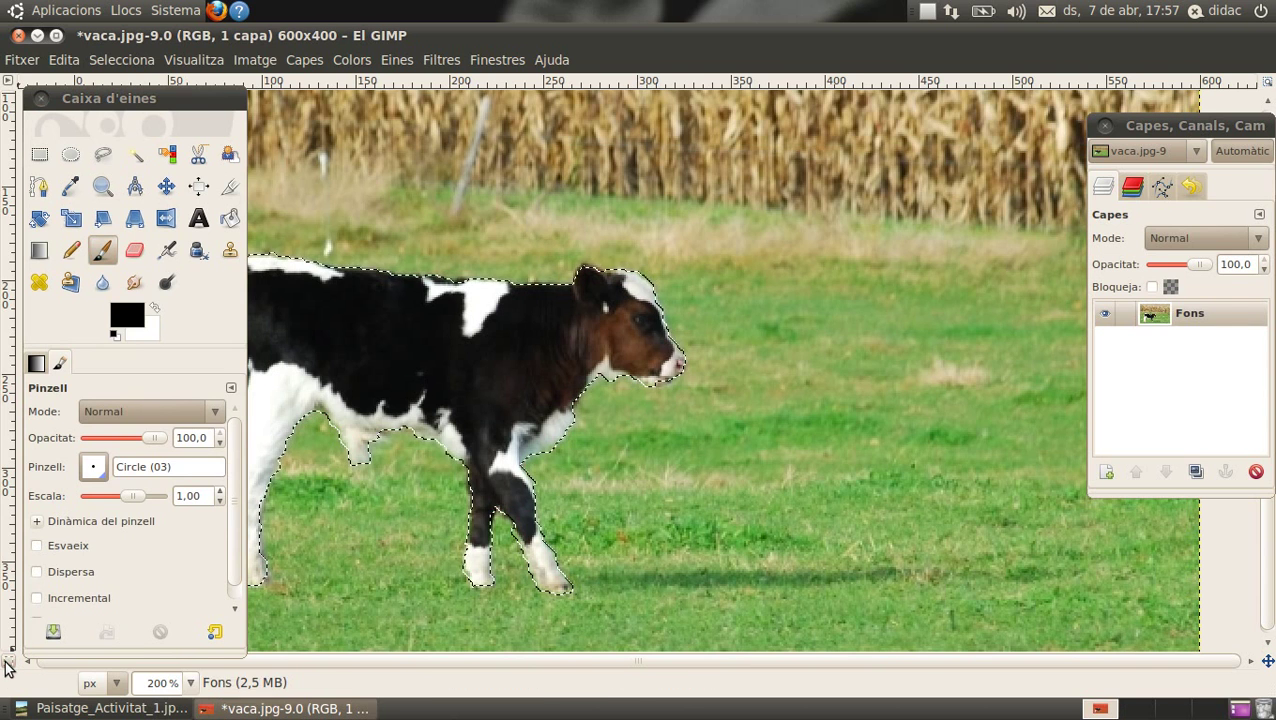
pyautogui.scroll(-1, 528, 397)
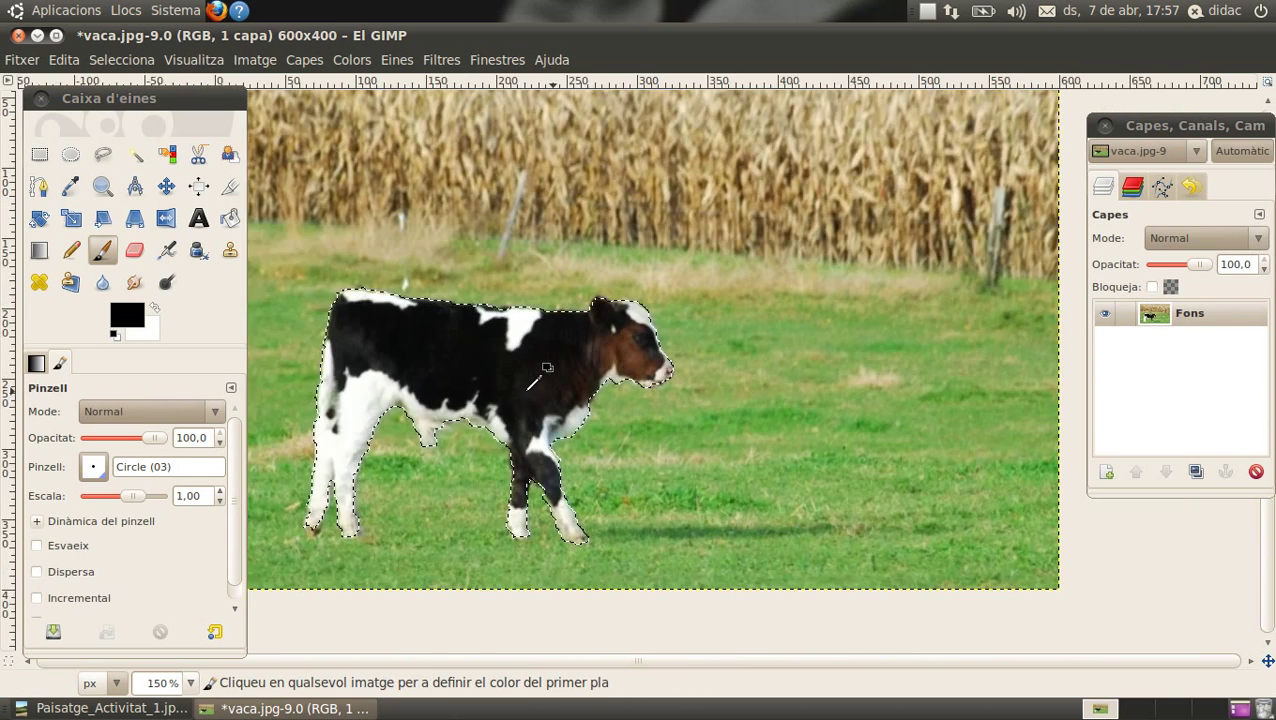
pyautogui.scroll(-1, 528, 397)
pyautogui.click(63, 60)
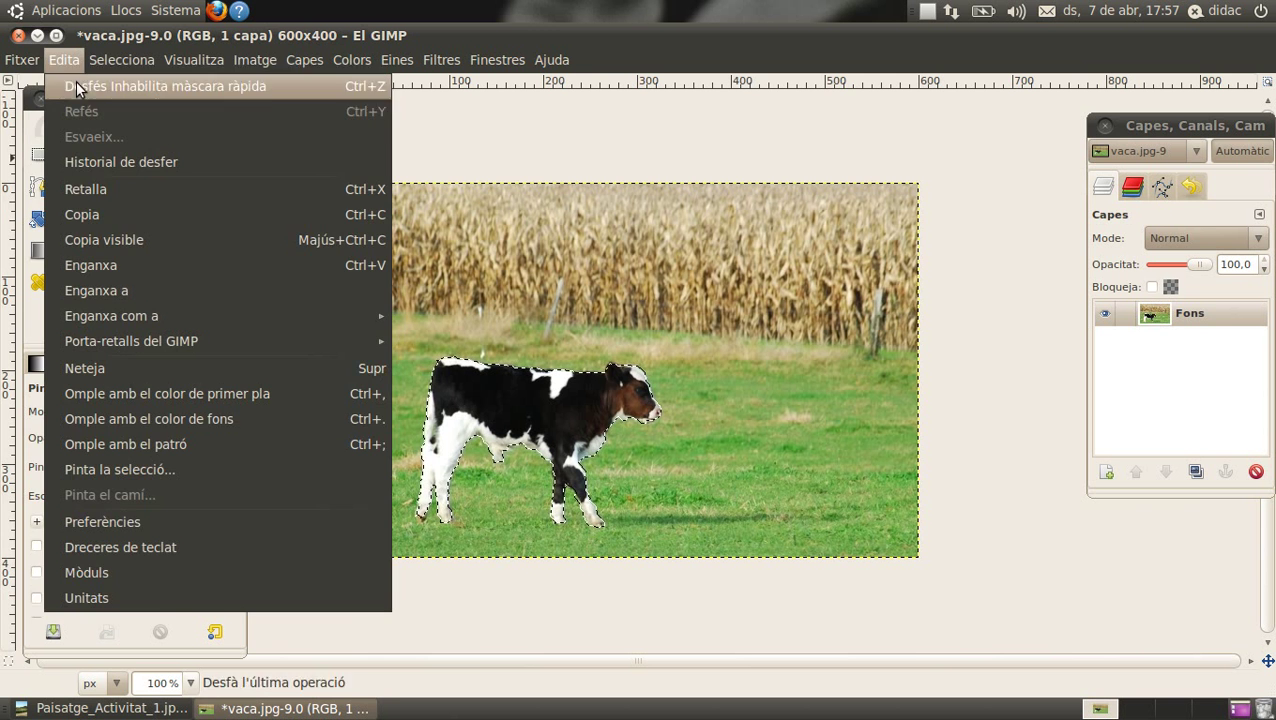
pyautogui.click(88, 215)
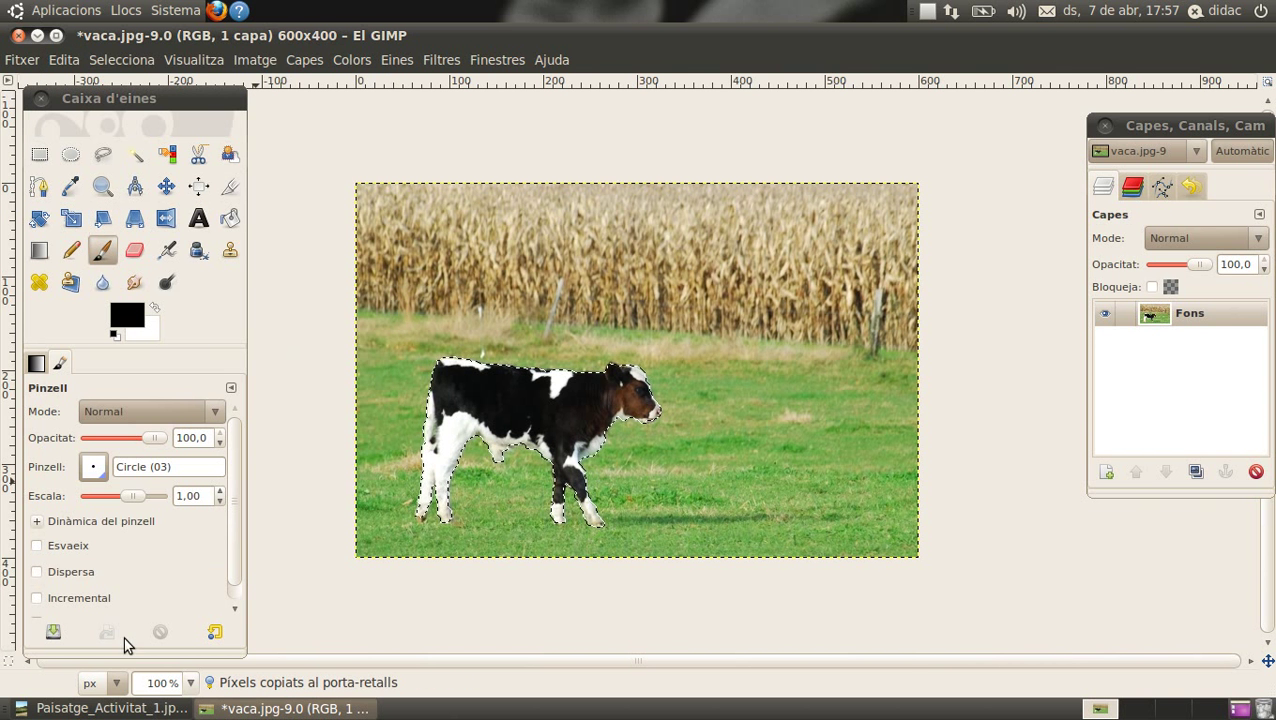
# - Paste the cow as a new layer in Paisatge_Activitat_1.jpg and move it onto the dirt path
pyautogui.click(88, 709)
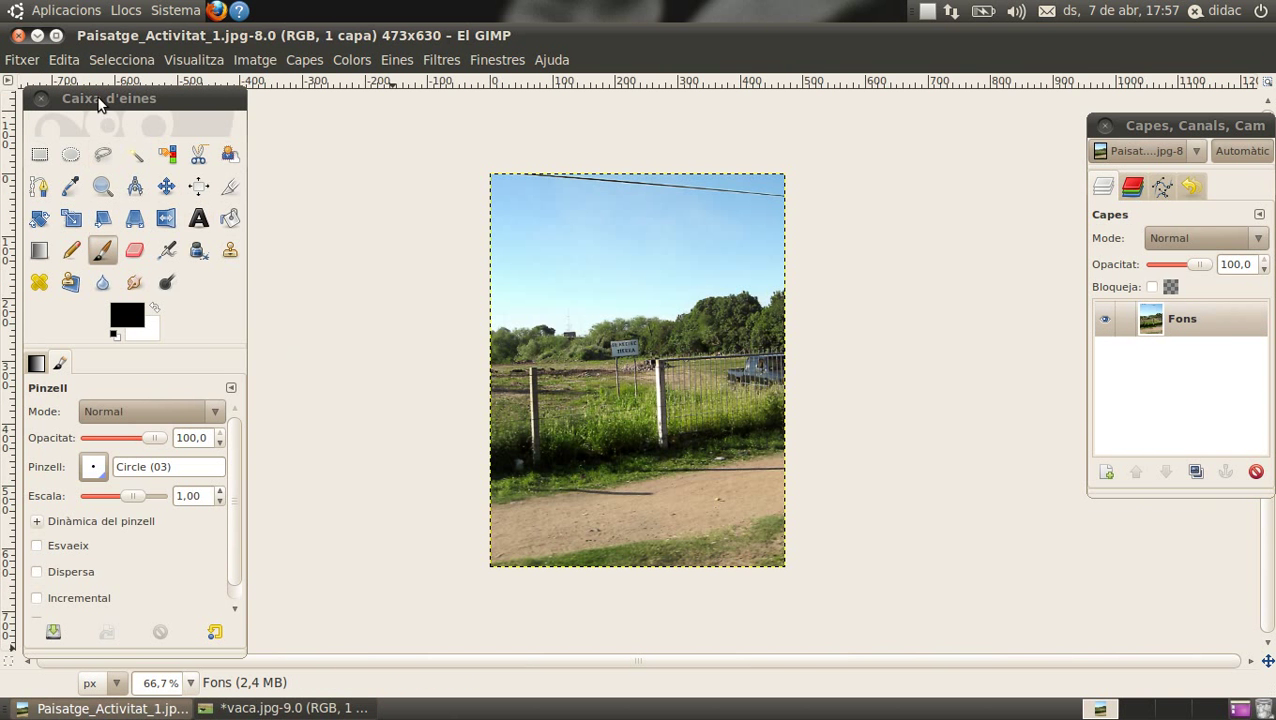
pyautogui.click(70, 64)
pyautogui.moveTo(111, 316)
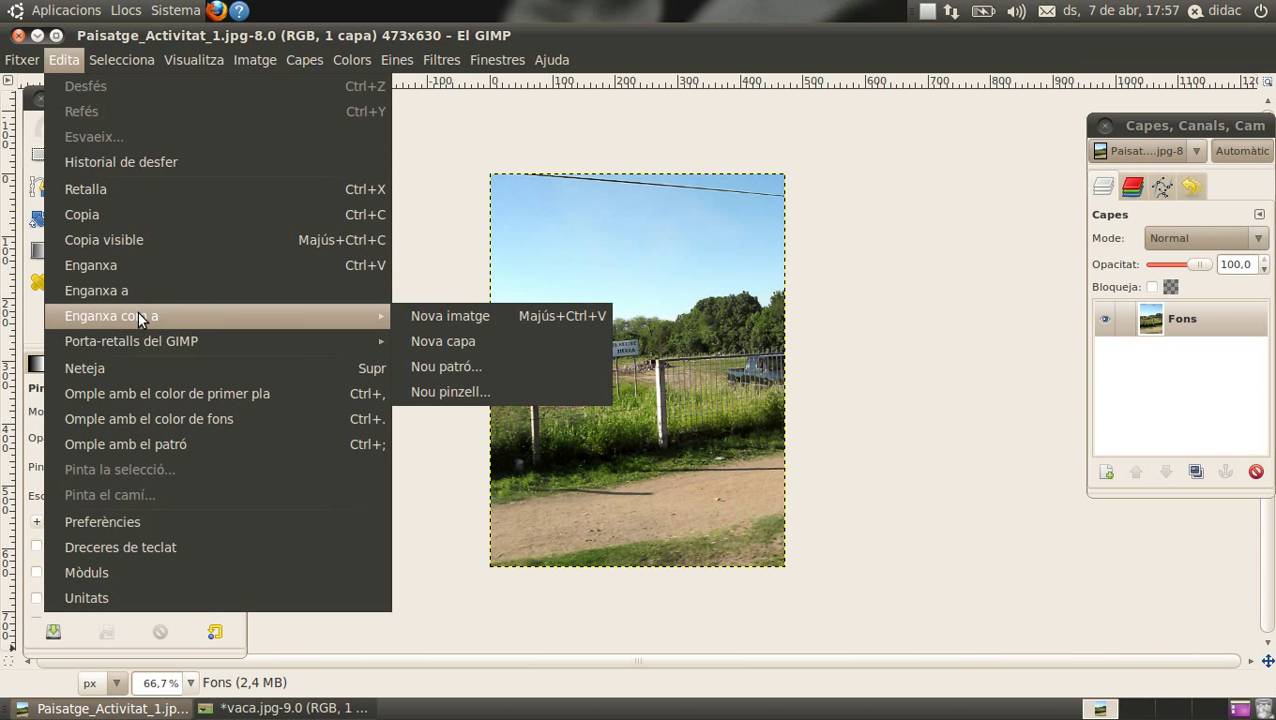
pyautogui.click(444, 338)
pyautogui.click(166, 186)
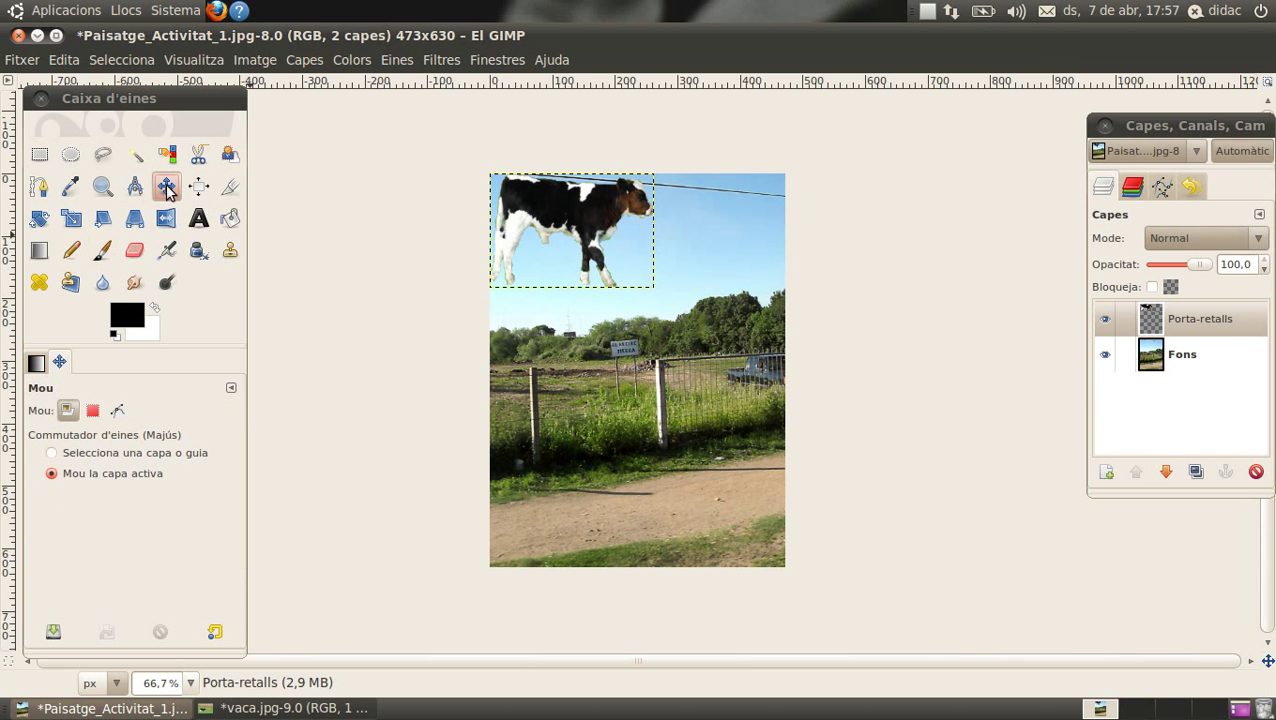
pyautogui.moveTo(621, 272); pyautogui.dragTo(670, 473)
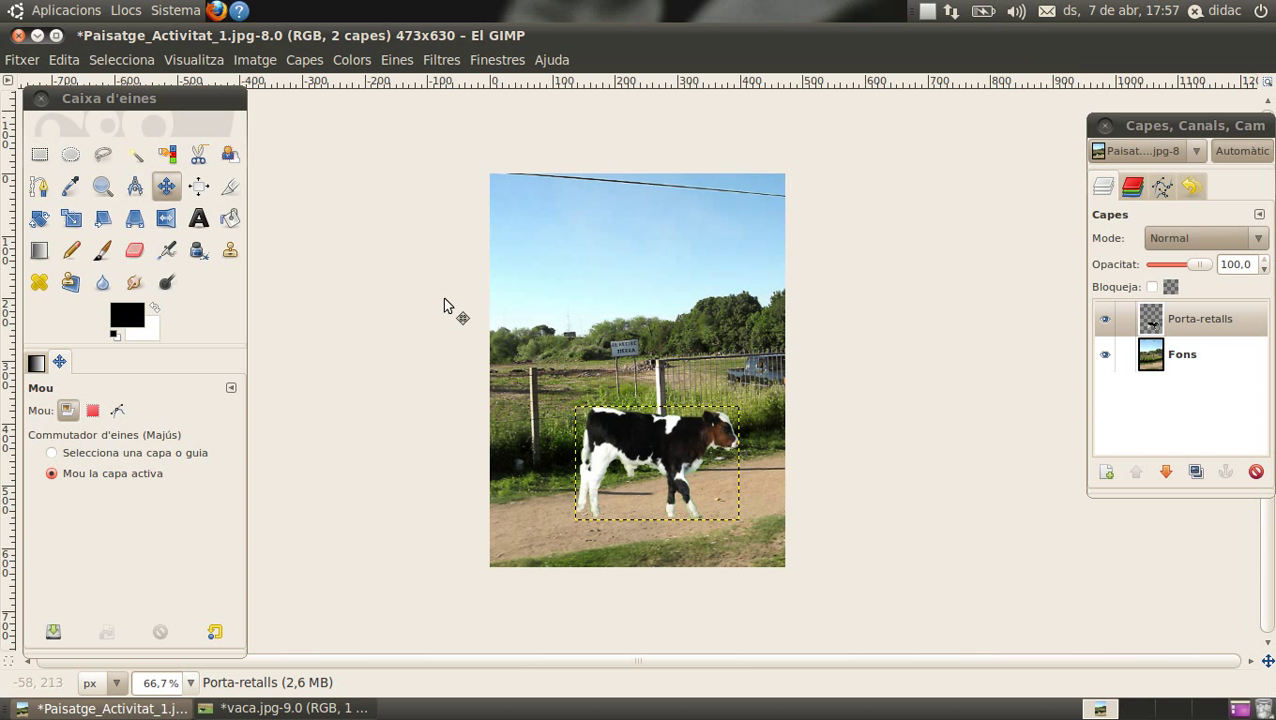
pyautogui.click(438, 61)
pyautogui.moveTo(486, 265)
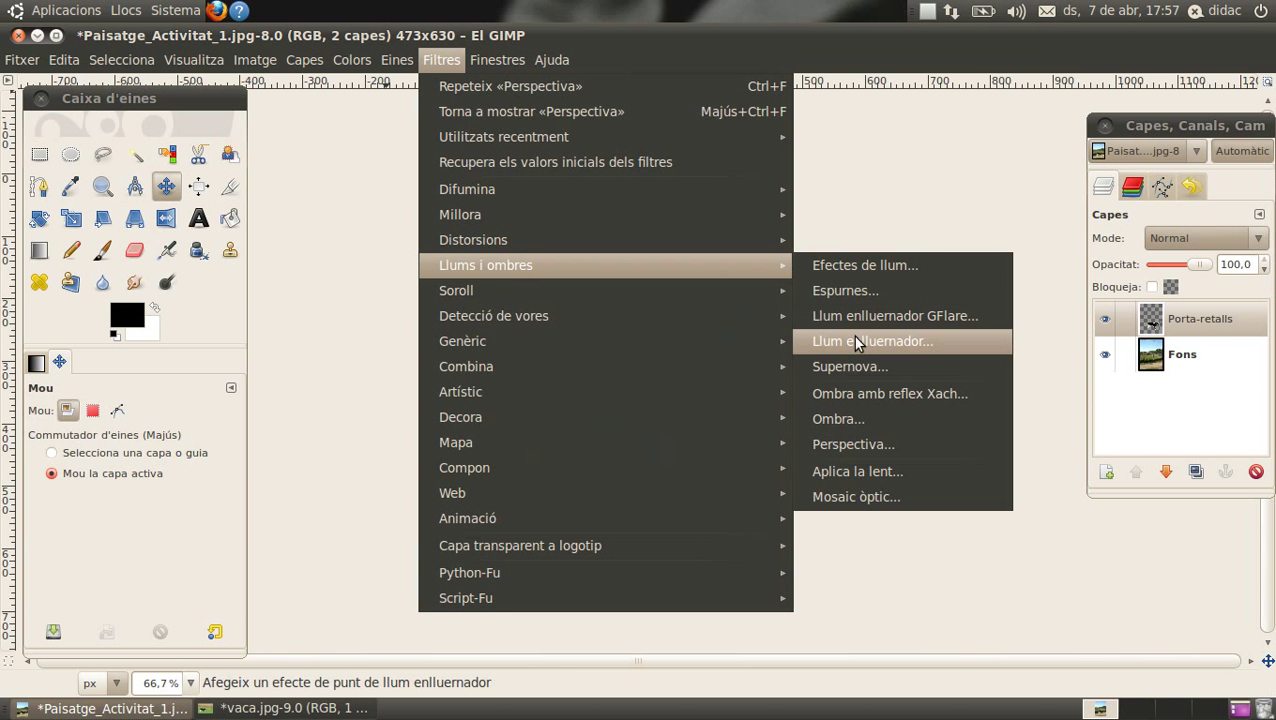
# - Apply the Light and Shadow > Perspective filter with defaults and make Perspective Shadow the active layer
pyautogui.click(843, 444)
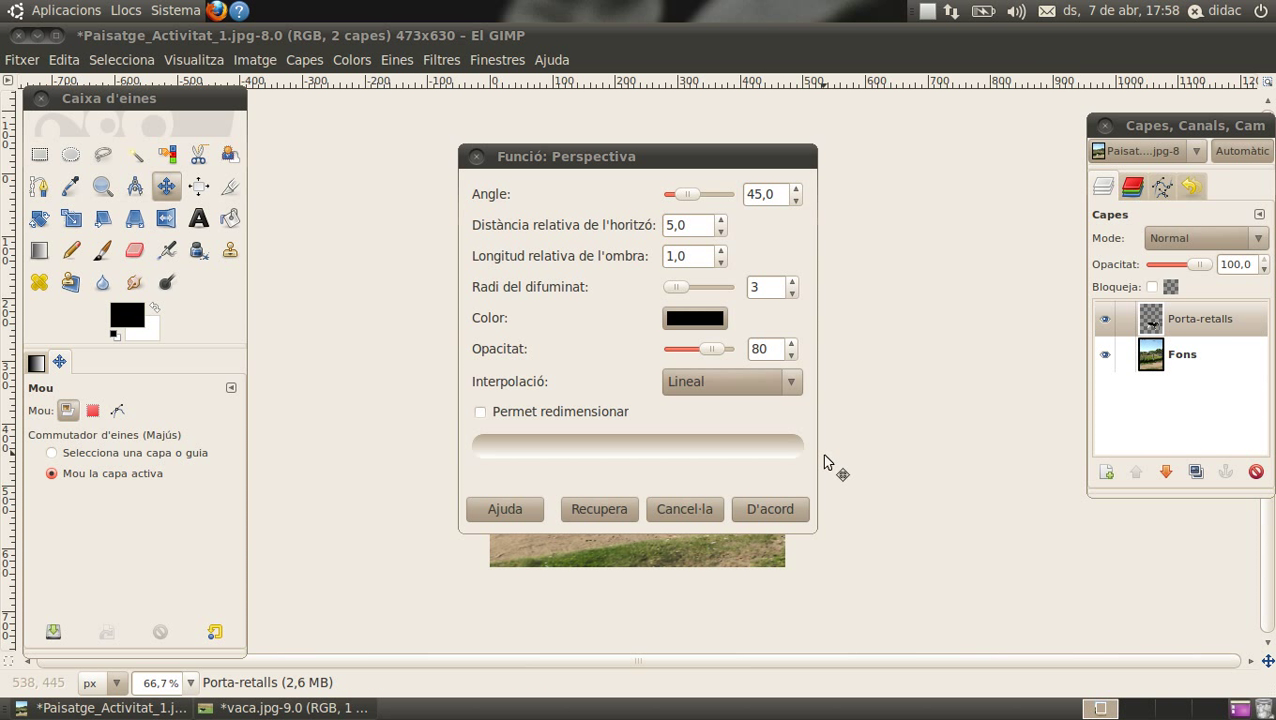
pyautogui.click(770, 509)
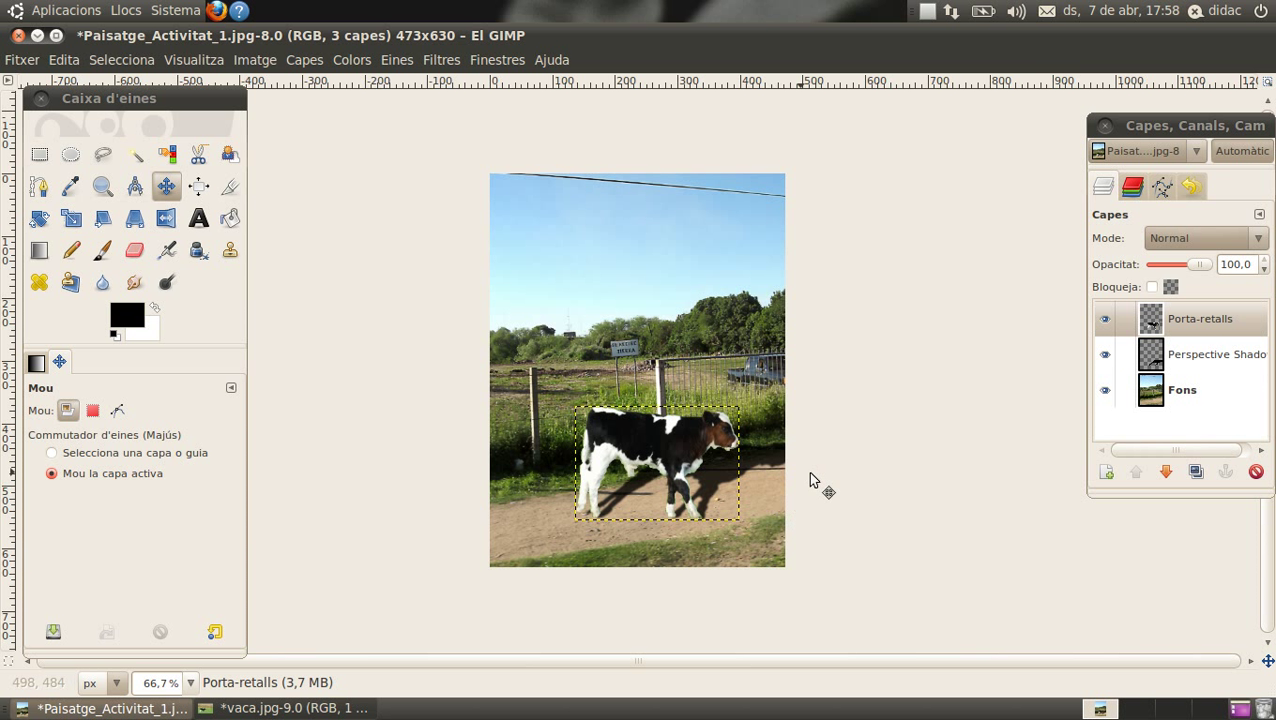
pyautogui.click(1174, 362)
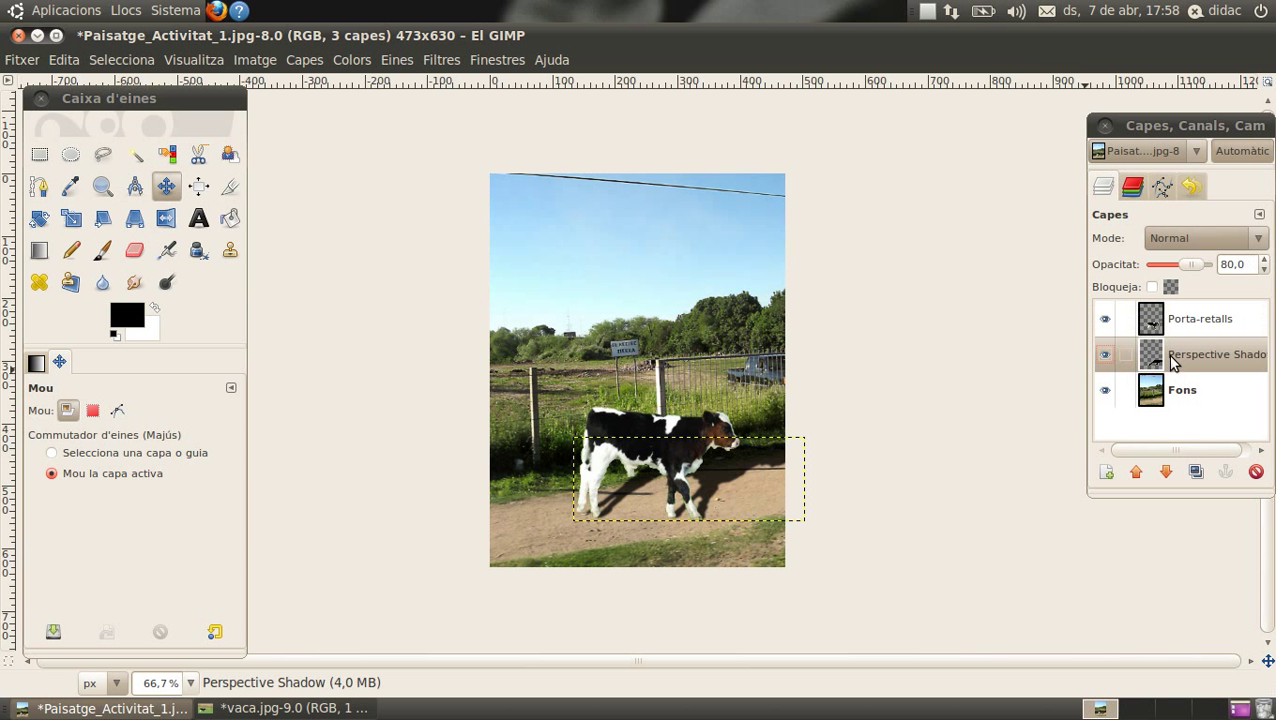
pyautogui.moveTo(1187, 125); pyautogui.dragTo(972, 147)
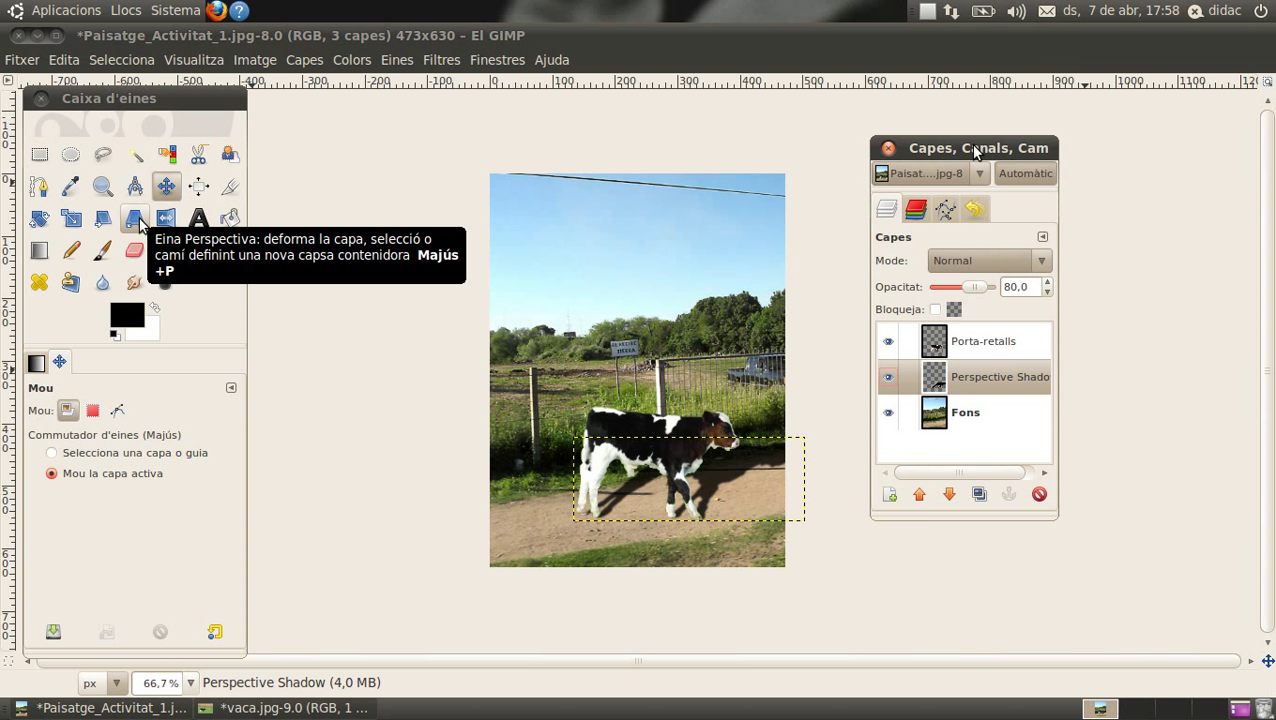
# - Stretch the Perspective Shadow layer rightward across the path with the Perspective tool
pyautogui.click(136, 218)
pyautogui.moveTo(741, 477)
pyautogui.mouseDown()
pyautogui.moveTo(768, 508)
pyautogui.moveTo(827, 526)
pyautogui.mouseUp()
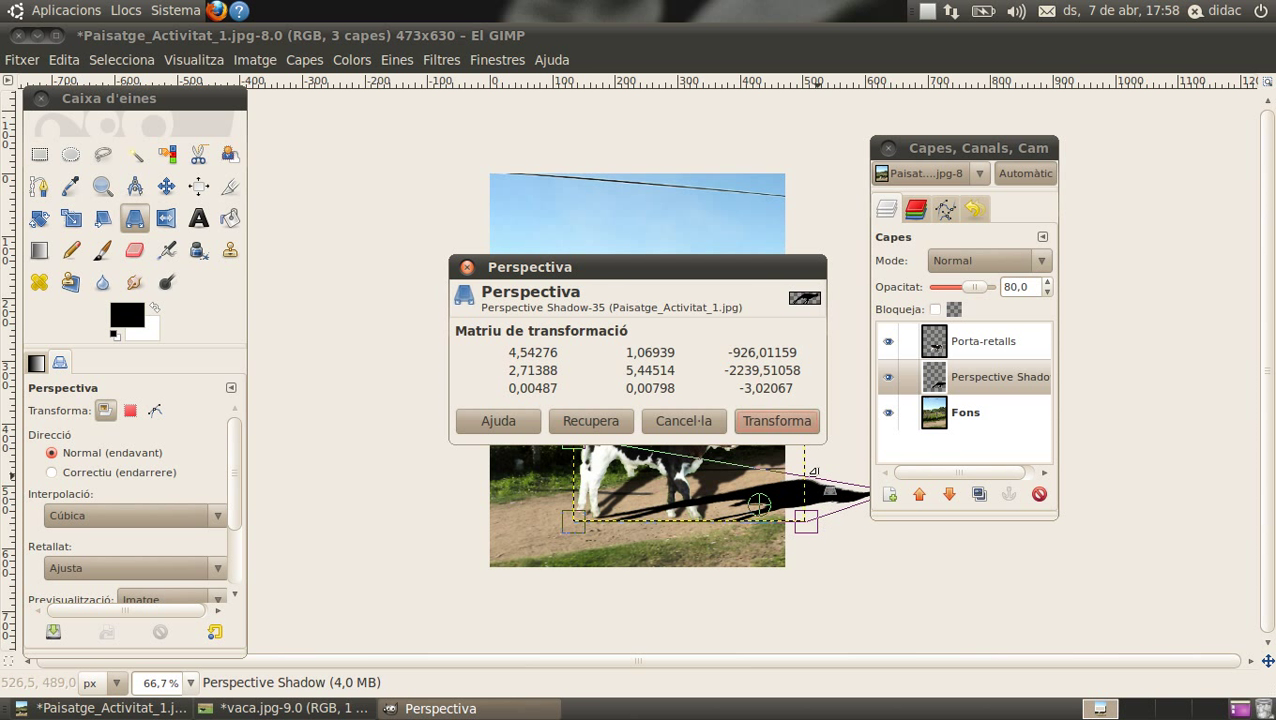
pyautogui.click(790, 426)
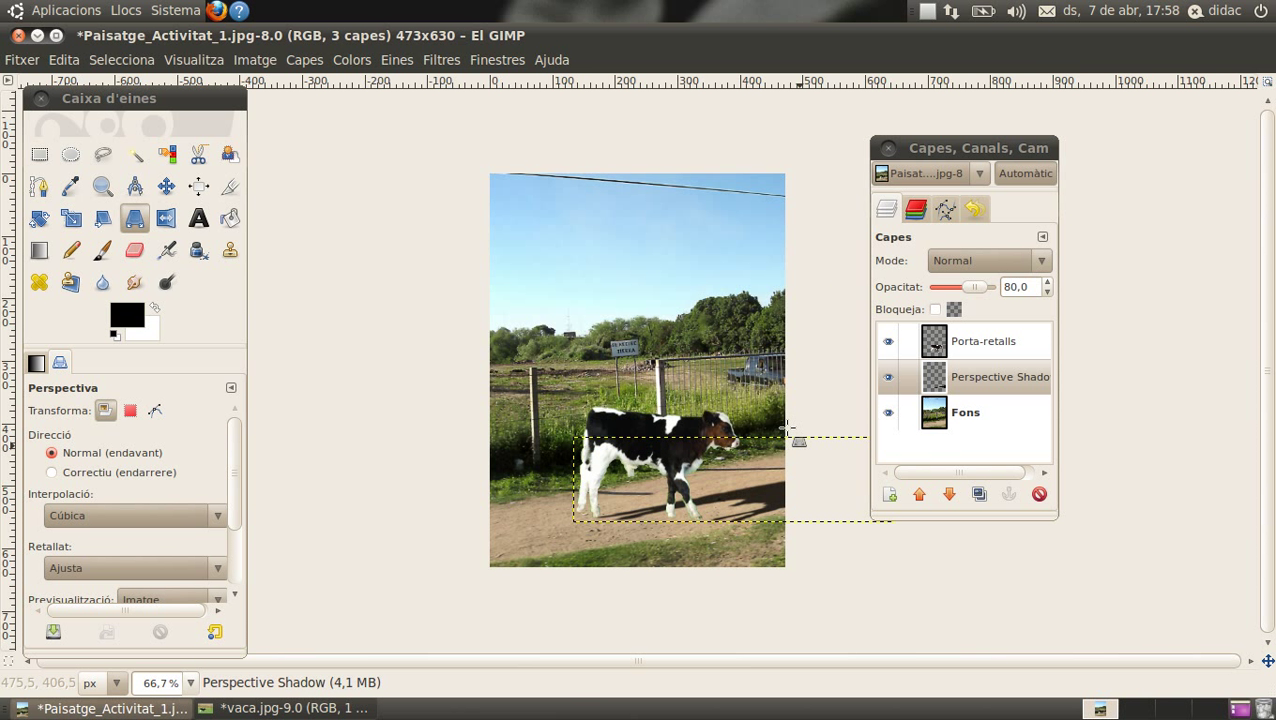